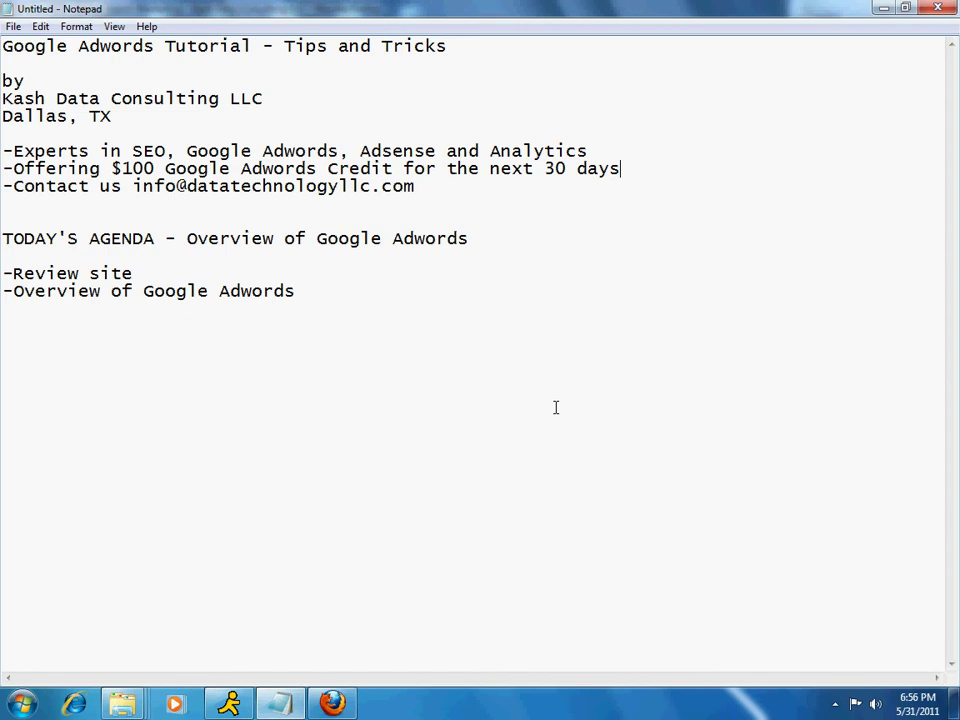
- Highlight the agenda line "-Review site" and the line "-Overview of Google Adwords" below it, one after the other
key("Down")
key("Down")
key("Down")
key("Down")
key("Down")
key("Up")
key("Down")
key("Down")
key("shift+End")
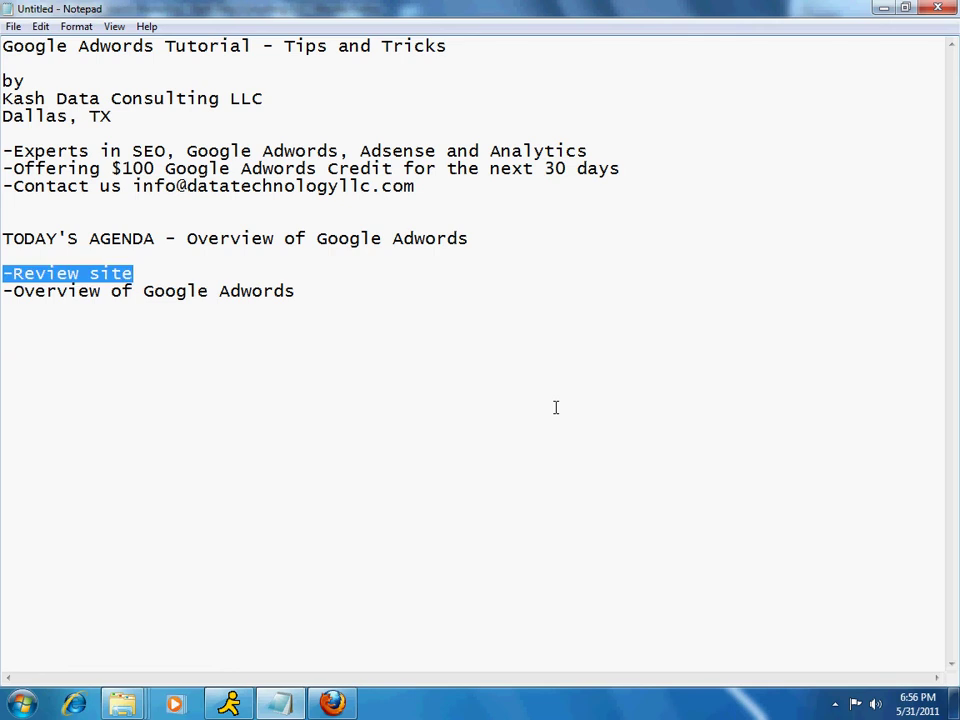
key("Down")
key("Home")
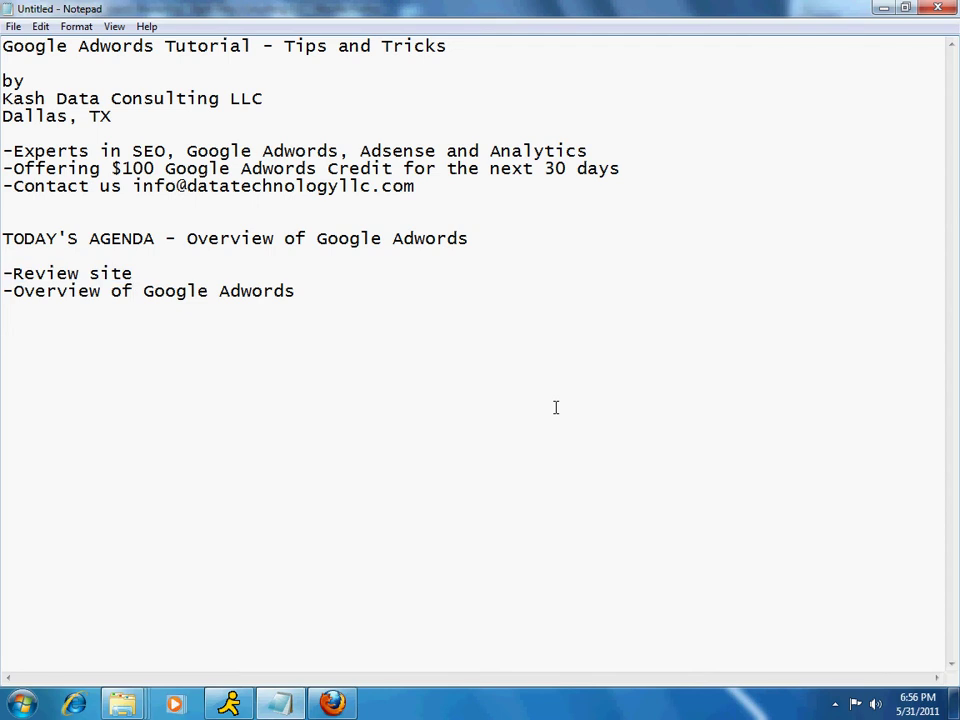
key("shift+End")
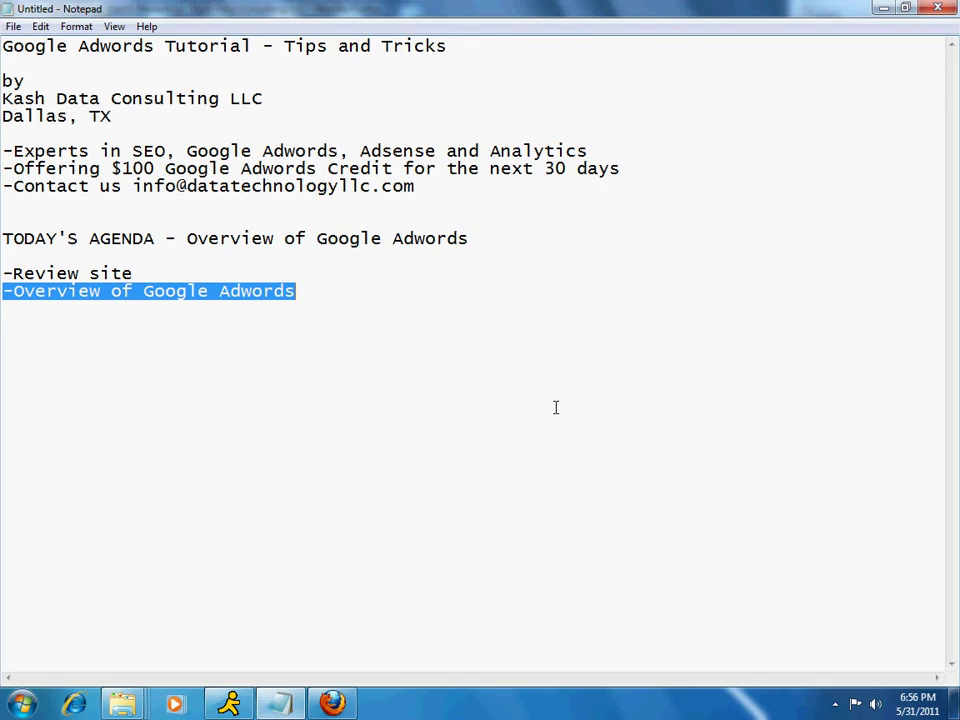
- Switch to Firefox, show the open learningsqlserver2008.com site and highlight its domain name in the address
left_click(328, 706)
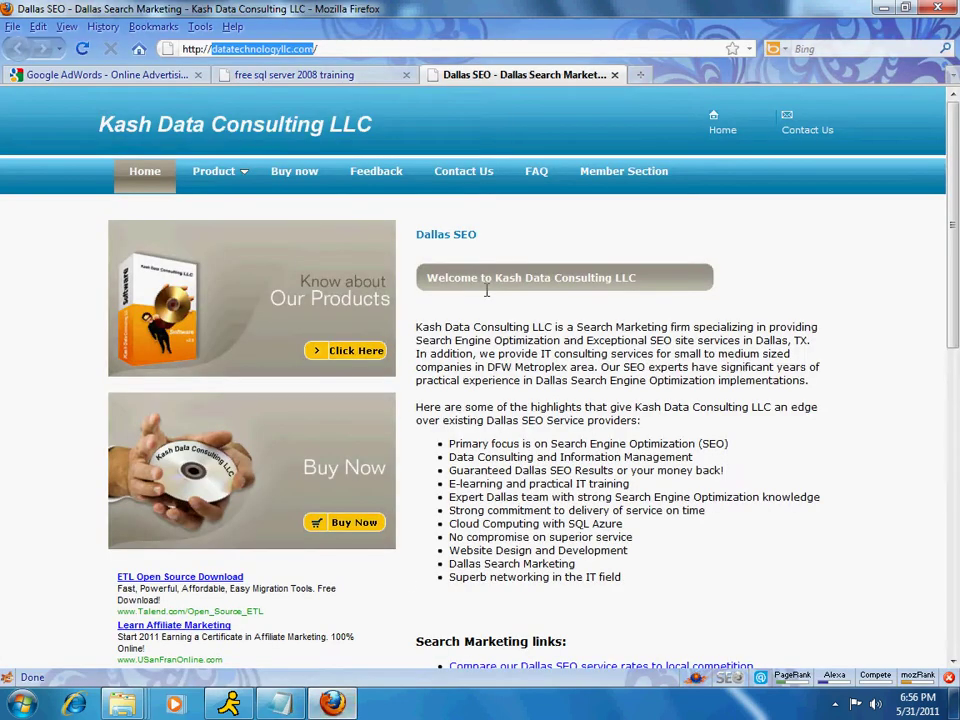
left_click(390, 77)
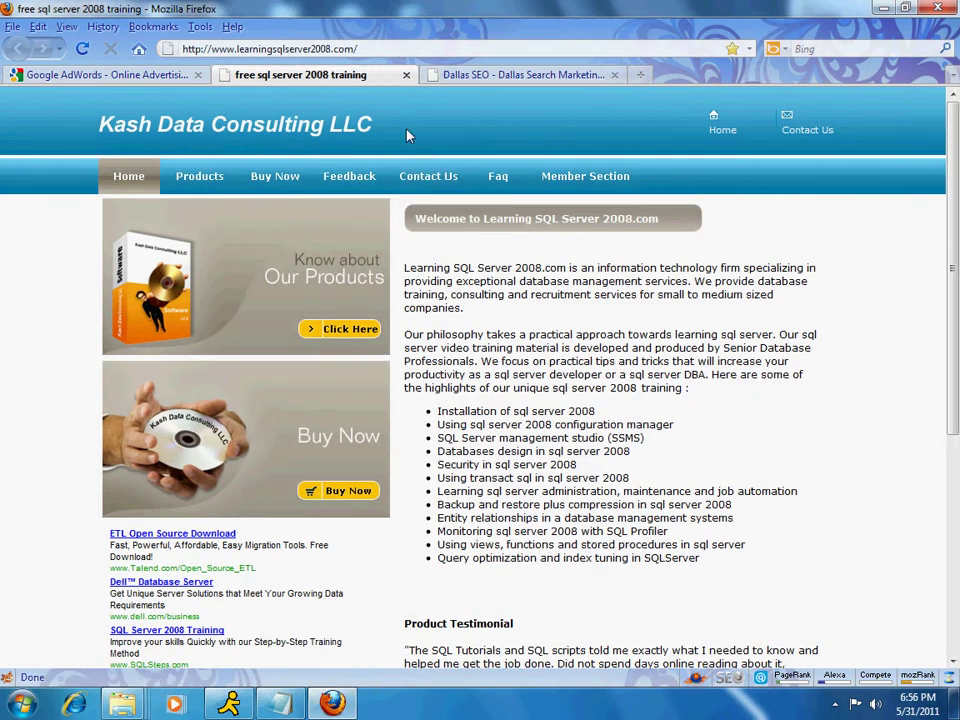
double_click(268, 48)
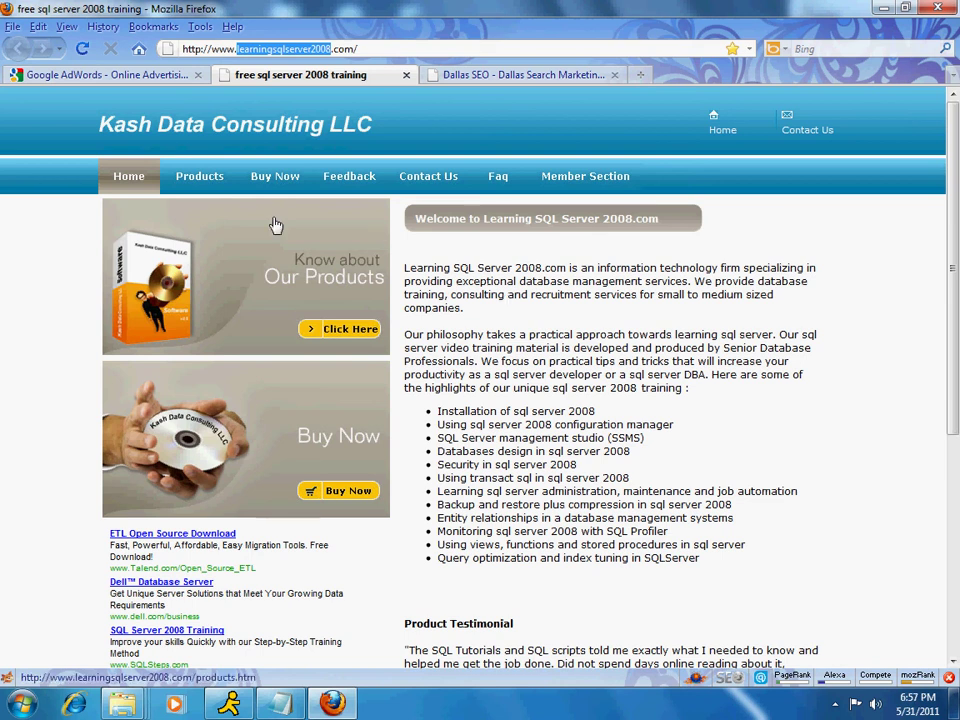
- Look through the site's Products, Buy Now and Member Section pages, highlighting "SQL Server" in the unlimited training package heading
left_click(197, 188)
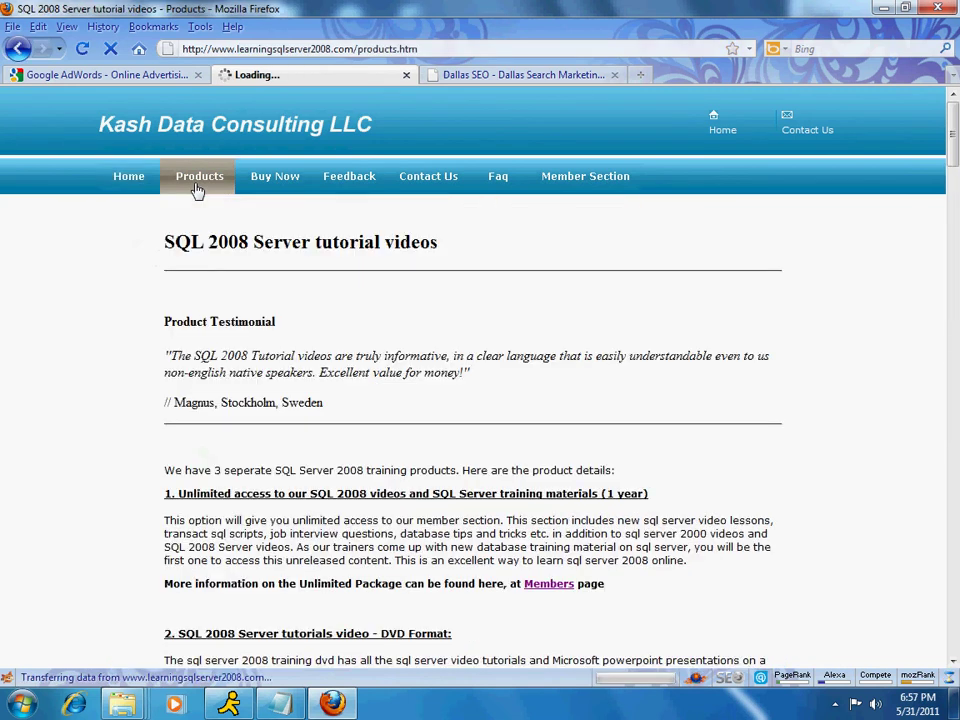
left_click(283, 190)
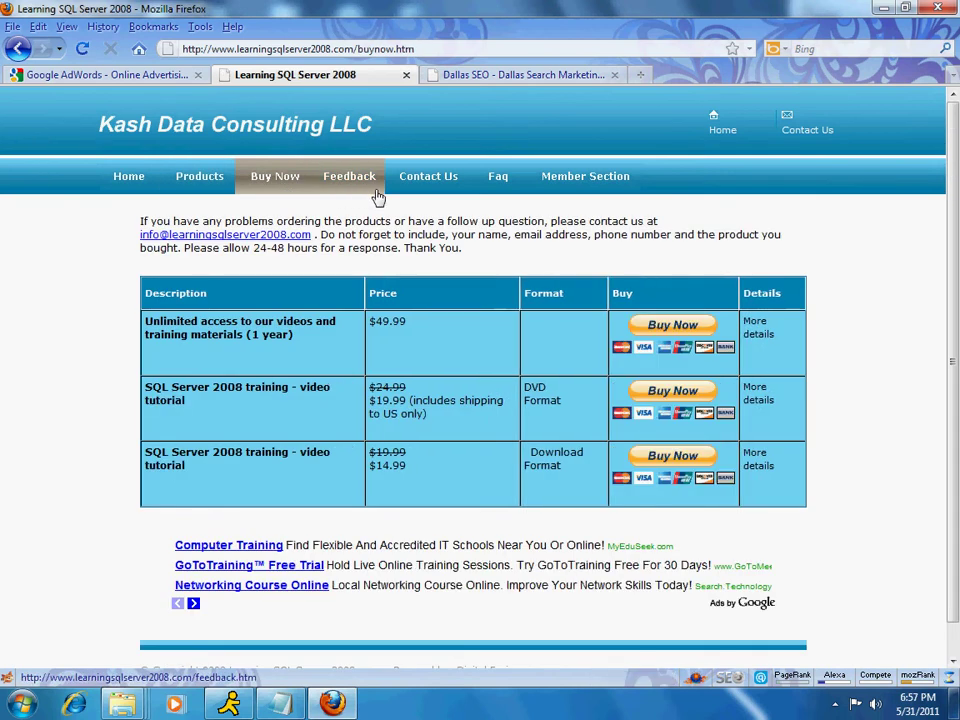
left_click(598, 196)
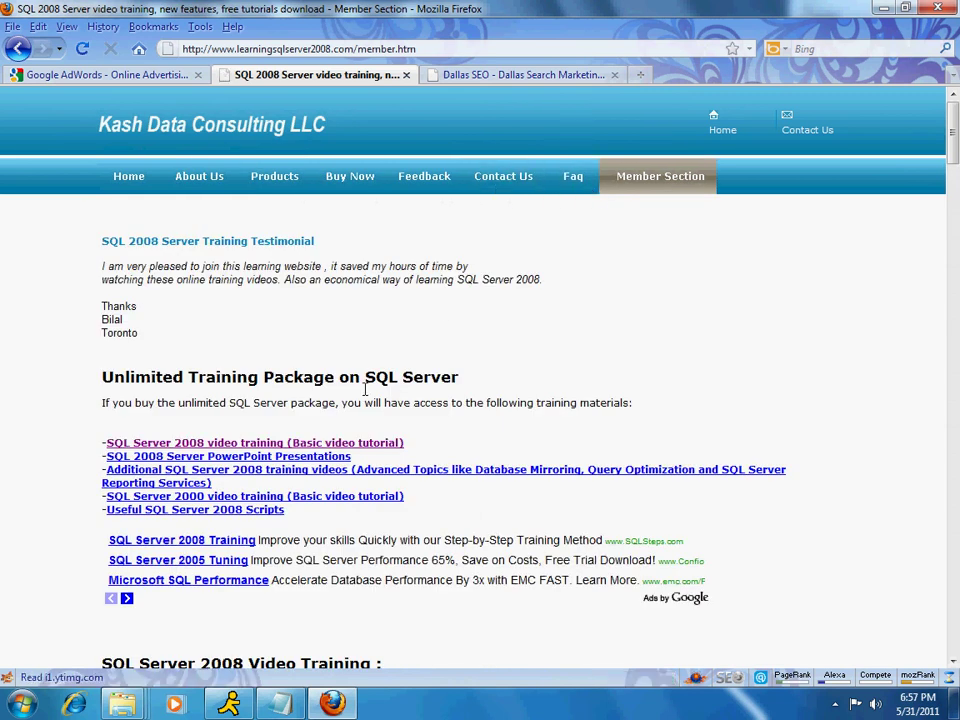
left_click_drag(366, 376, 458, 377)
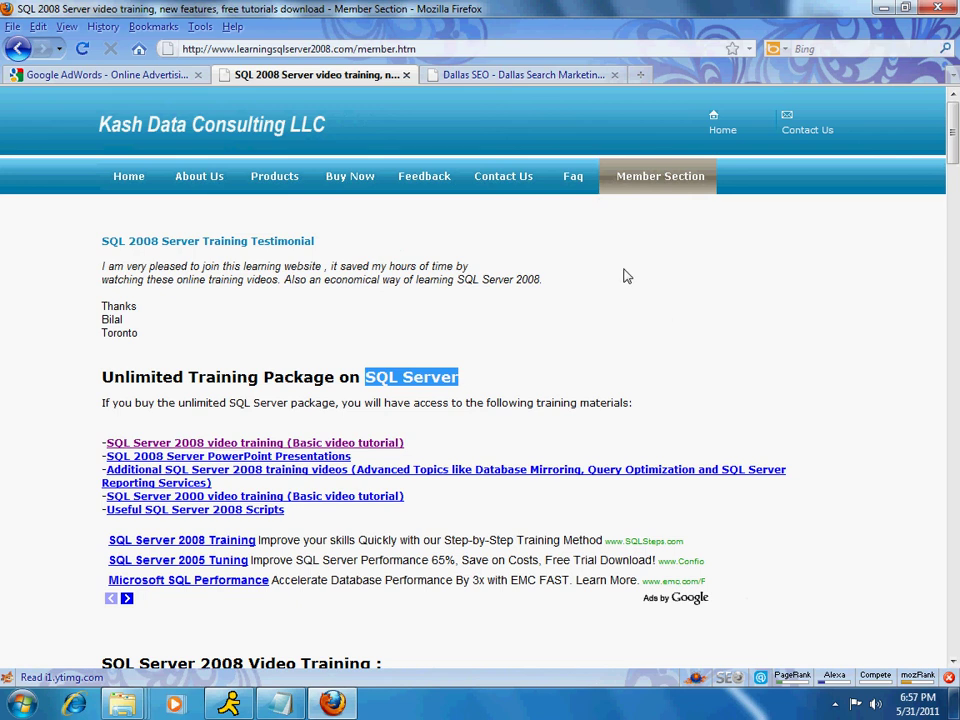
- Sign in to Google AdWords with the saved account e-mail and password
left_click(110, 82)
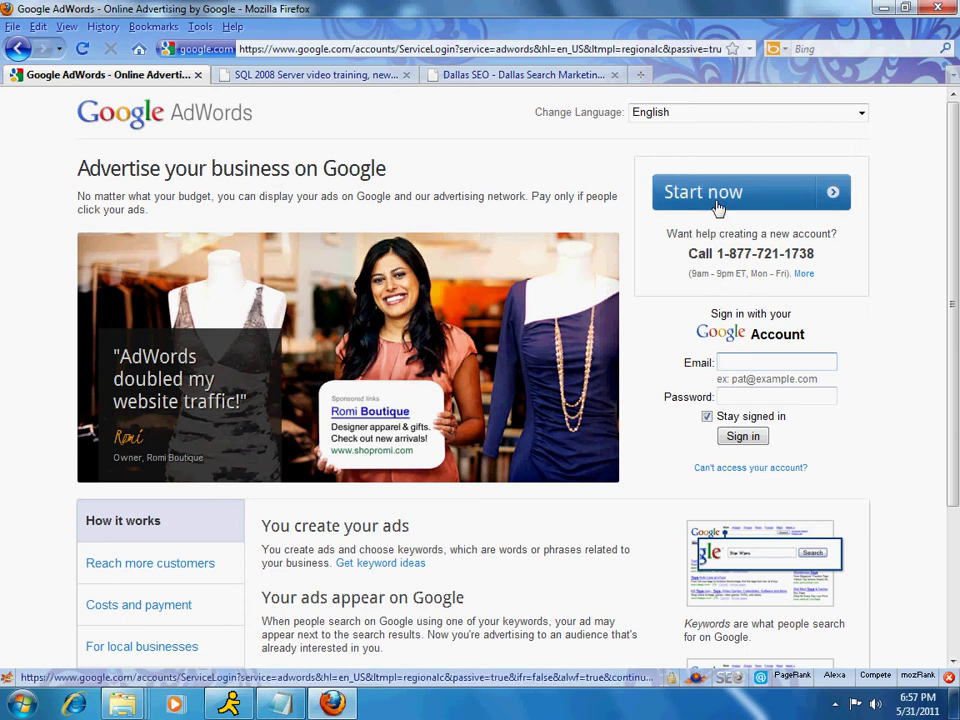
left_click(786, 367)
type("kas")
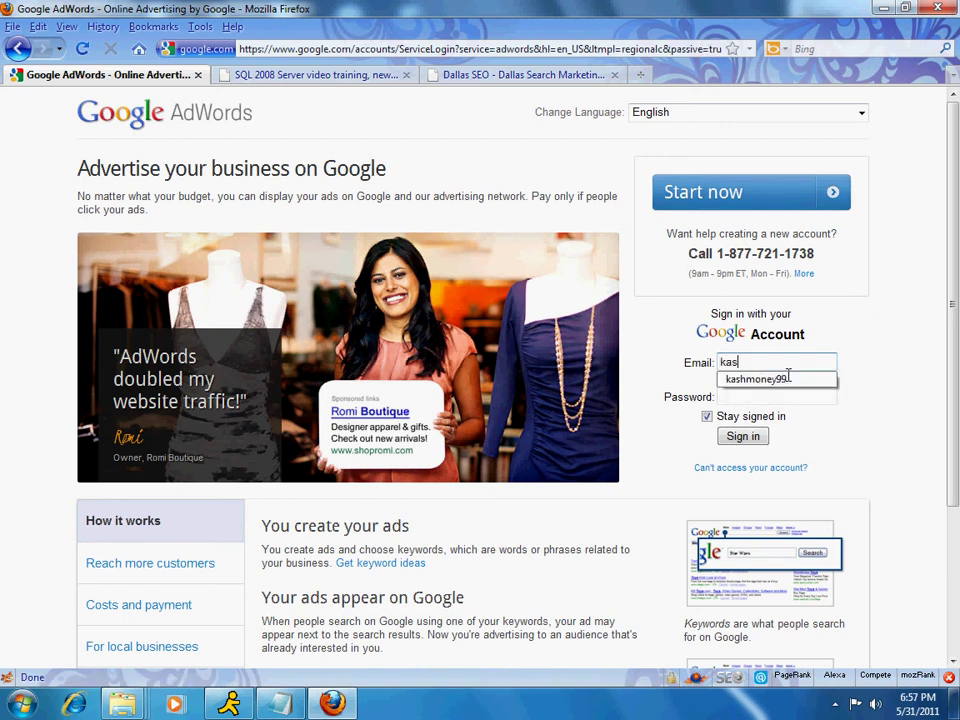
key("Down")
key("Tab")
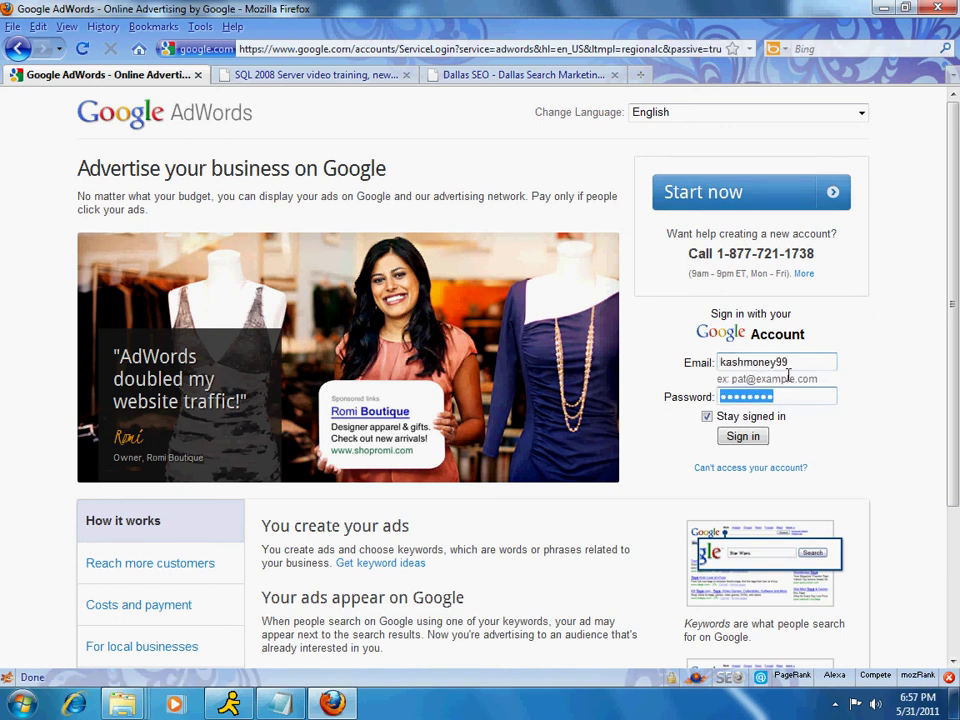
left_click(744, 442)
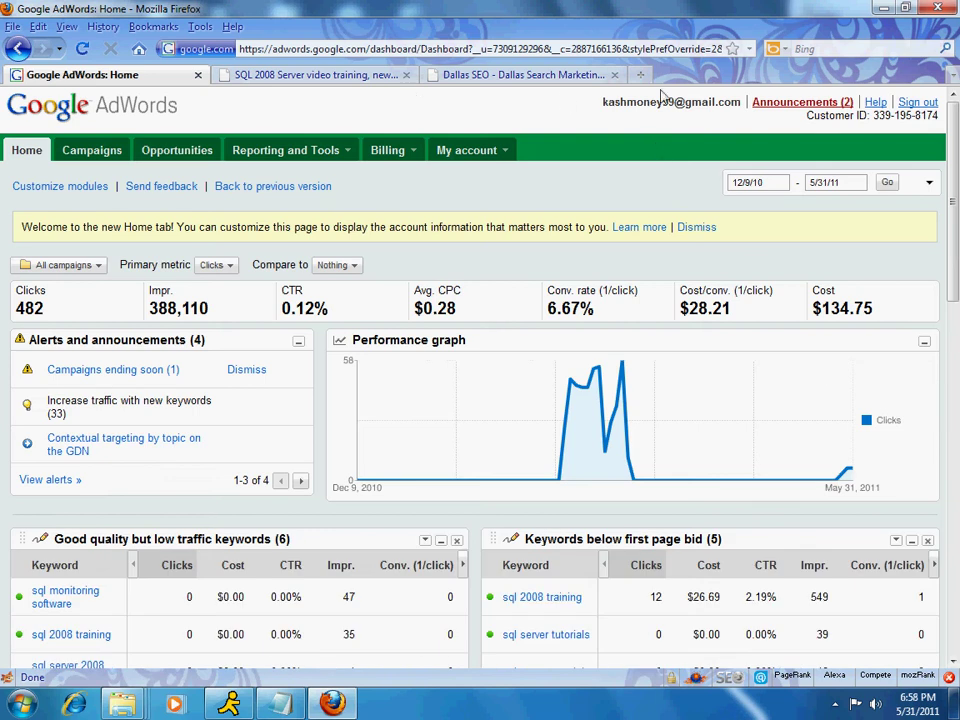
- Load the Google home page in place of the Dallas SEO site and search for "sql server tutorial"
left_click(428, 75)
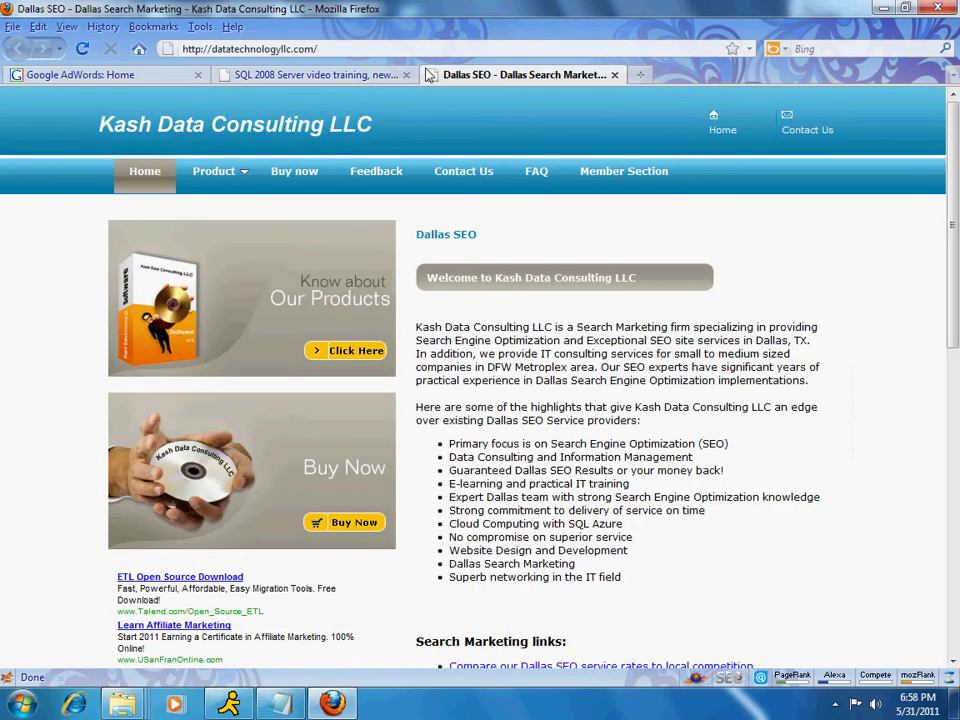
left_click(139, 49)
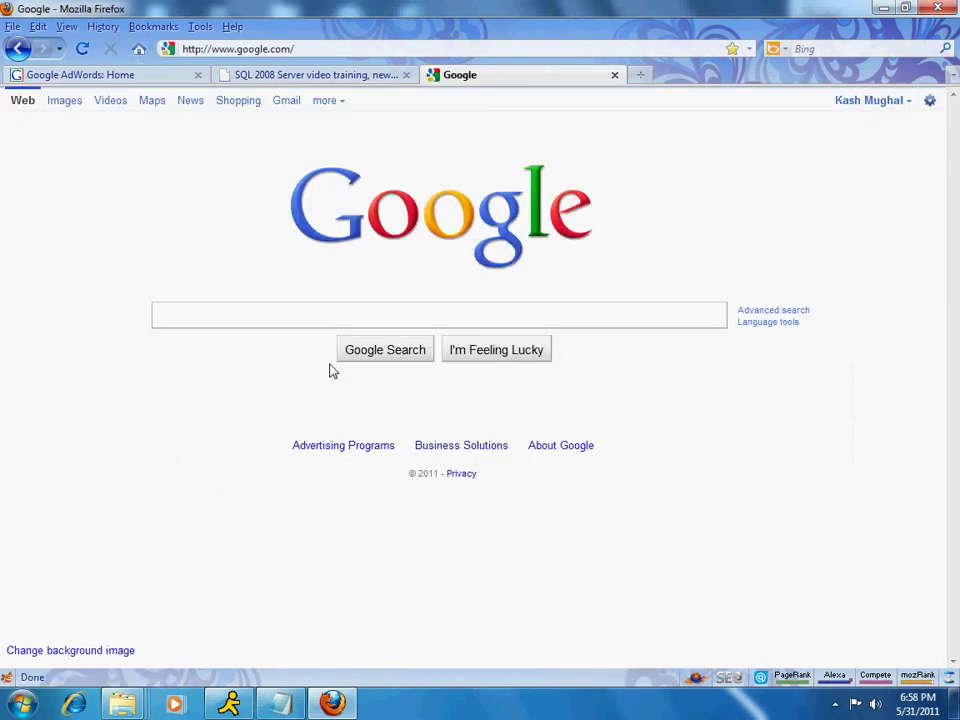
left_click(331, 320)
type("slq")
key("BackSpace")
key("BackSpace")
key("BackSpace")
key("BackSpace")
type("s")
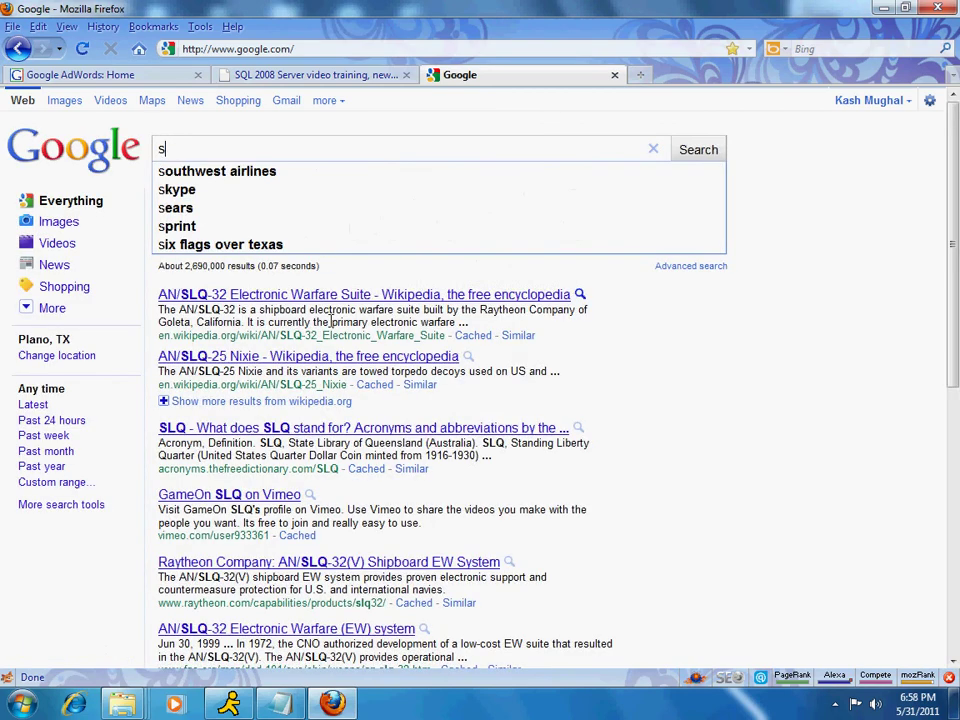
type("ql server t")
key("Down")
key("Return")
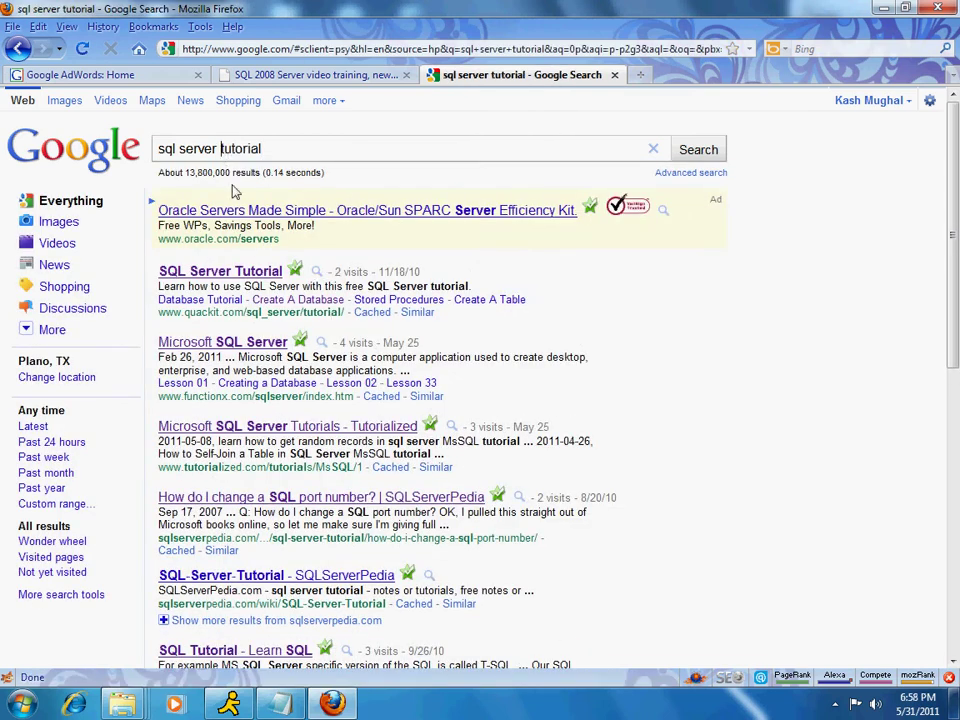
- Change the Google search to "sql server 2008 tutorial" and shorten it to "sql server 2008"
left_click(209, 149)
type("2008")
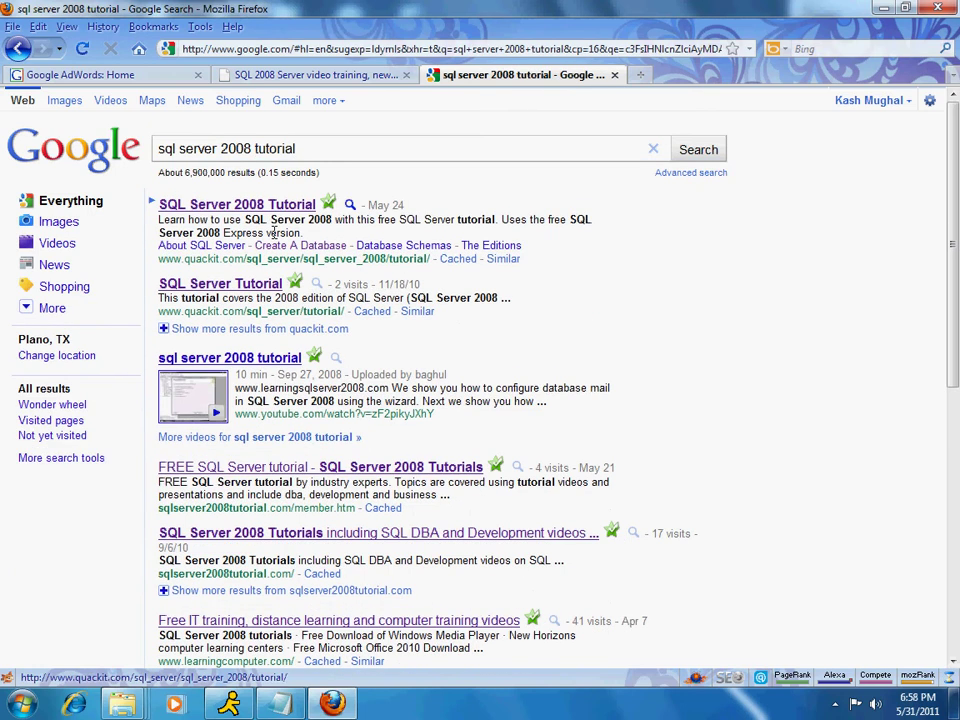
left_click(369, 154)
key("BackSpace")
key("BackSpace")
key("BackSpace")
key("BackSpace")
key("BackSpace")
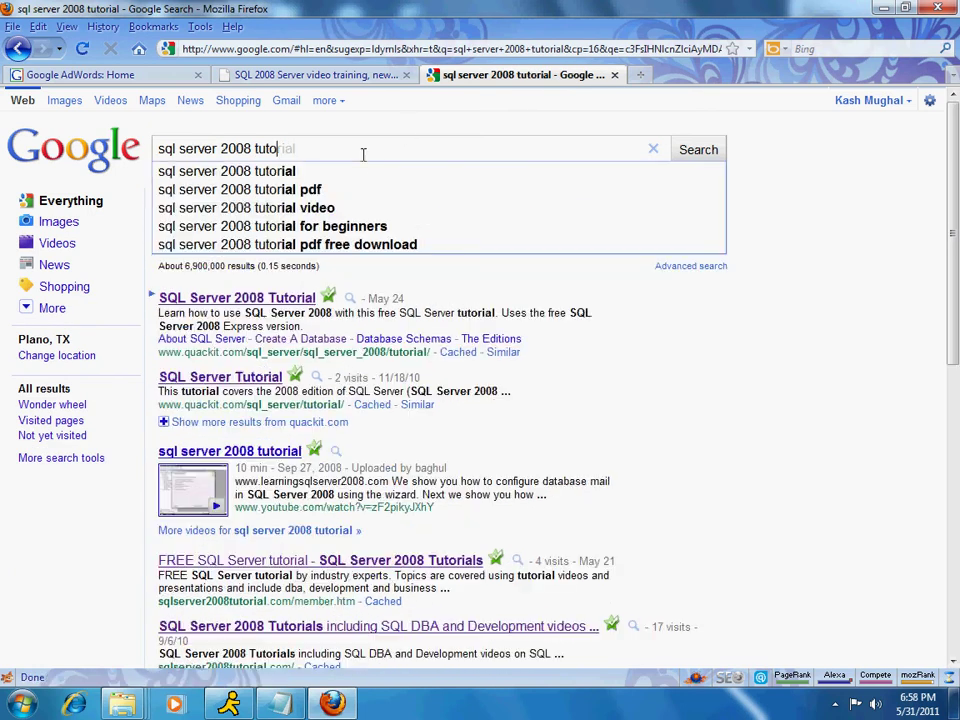
key("BackSpace")
key("BackSpace")
key("BackSpace")
key("BackSpace")
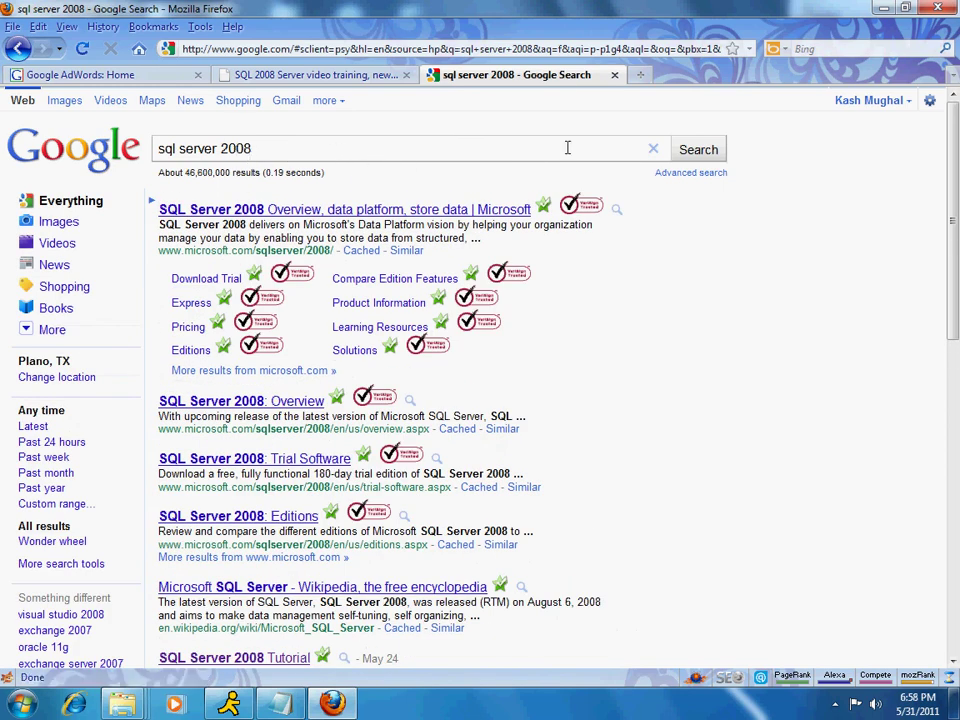
- Replace 2008 in the query and search Google for "sql server training"
double_click(240, 150)
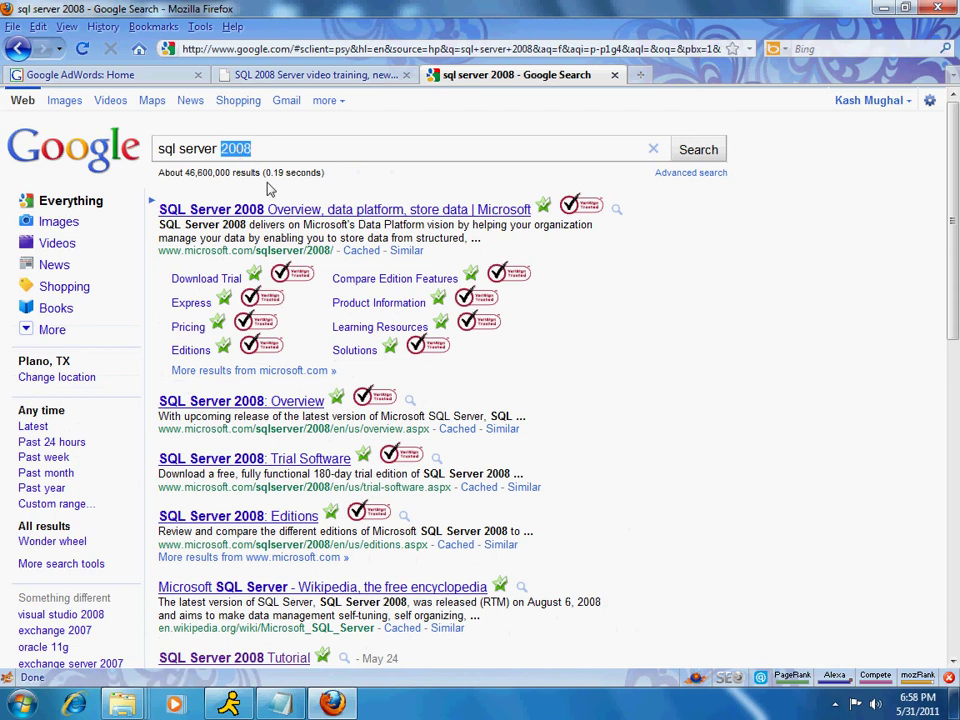
type("training")
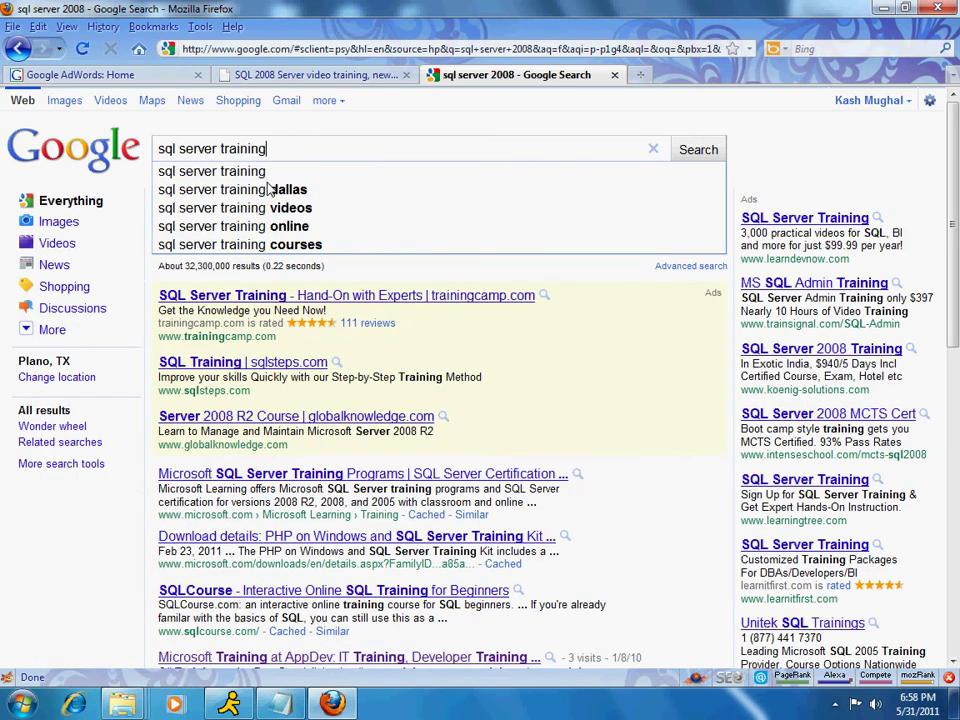
key("Return")
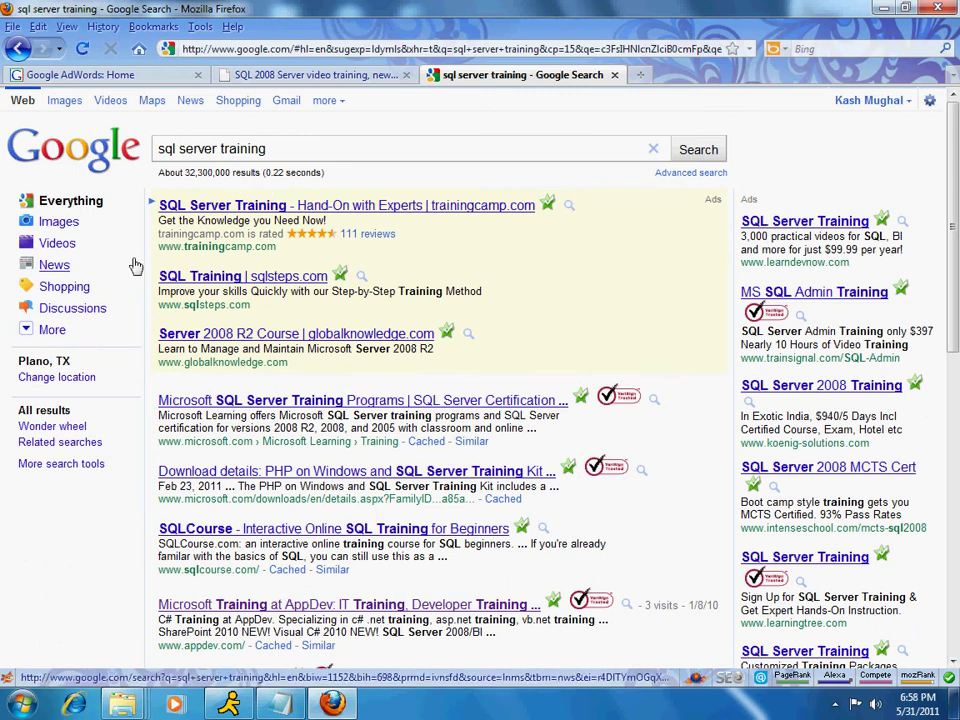
left_click_drag(452, 150, 159, 150)
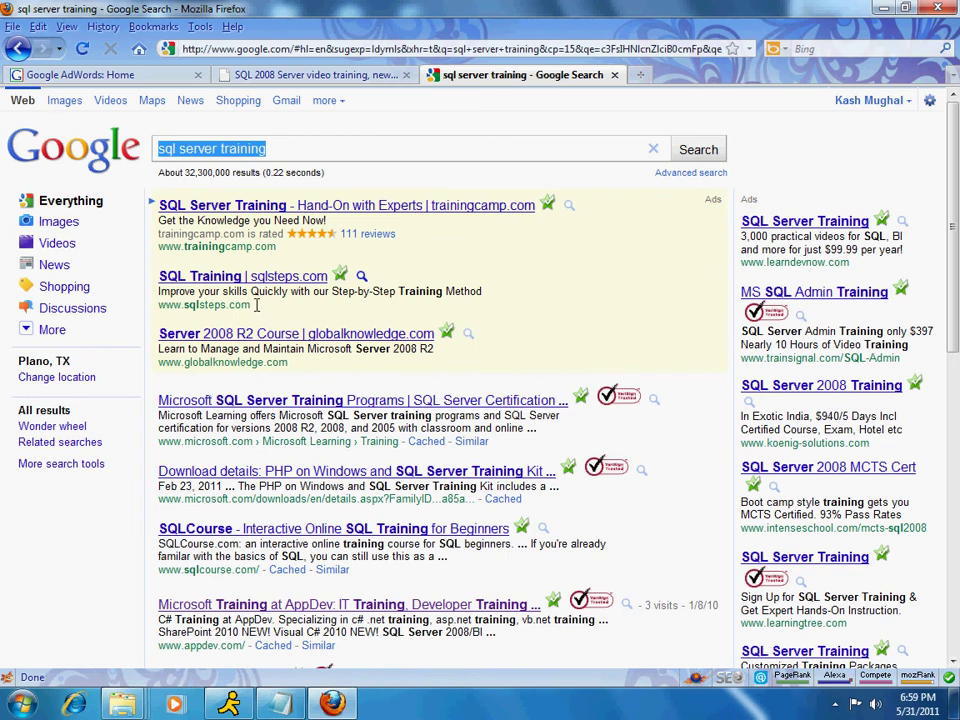
left_click_drag(257, 306, 227, 312)
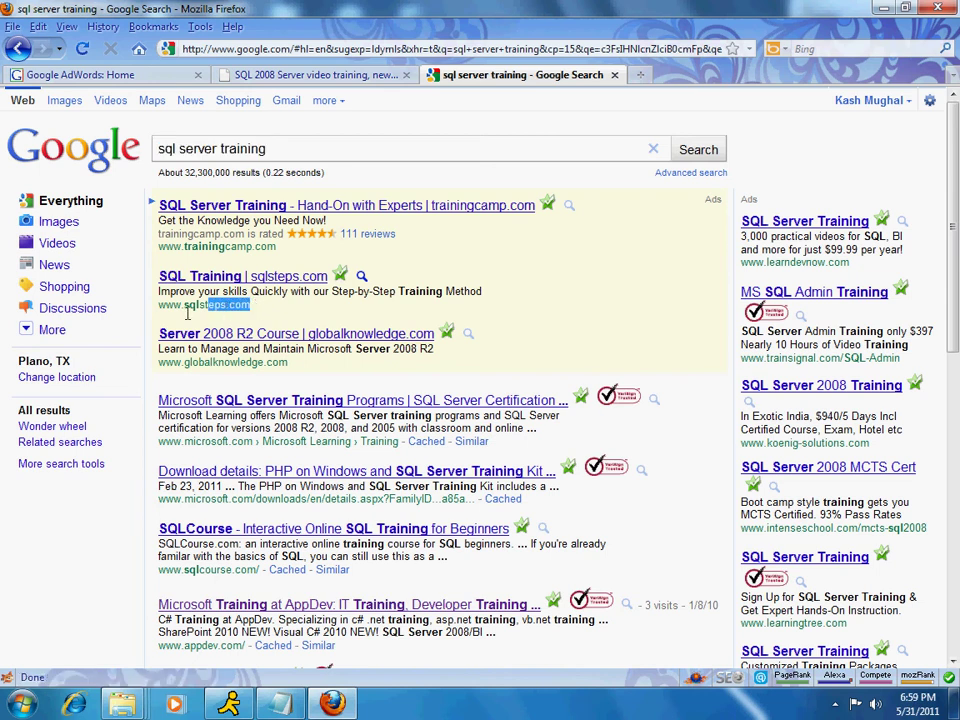
left_click_drag(186, 313, 167, 318)
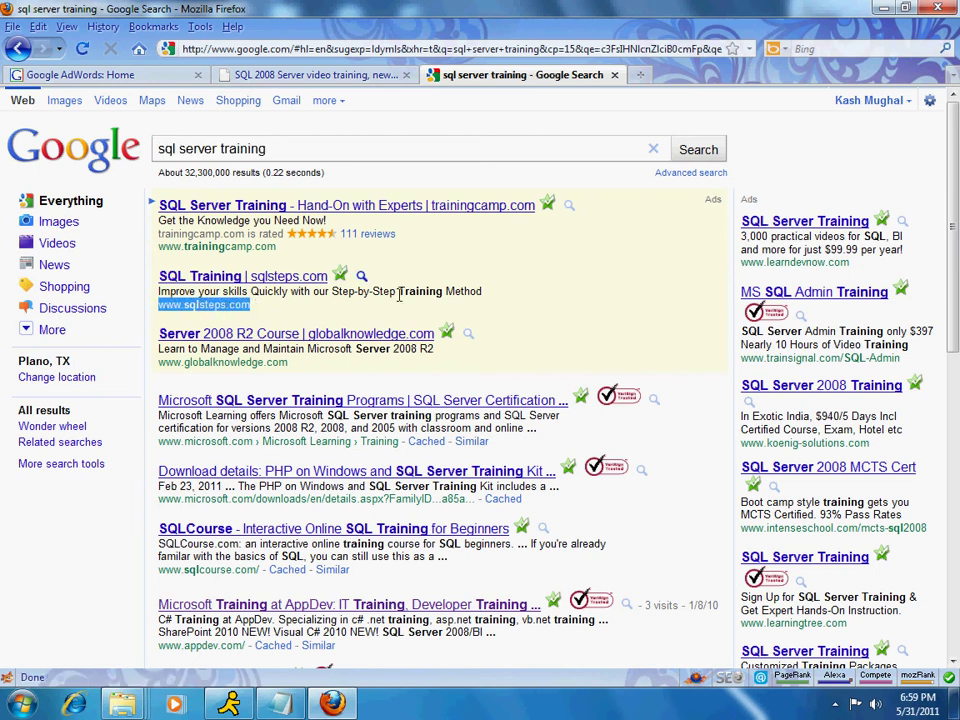
left_click_drag(955, 327, 956, 456)
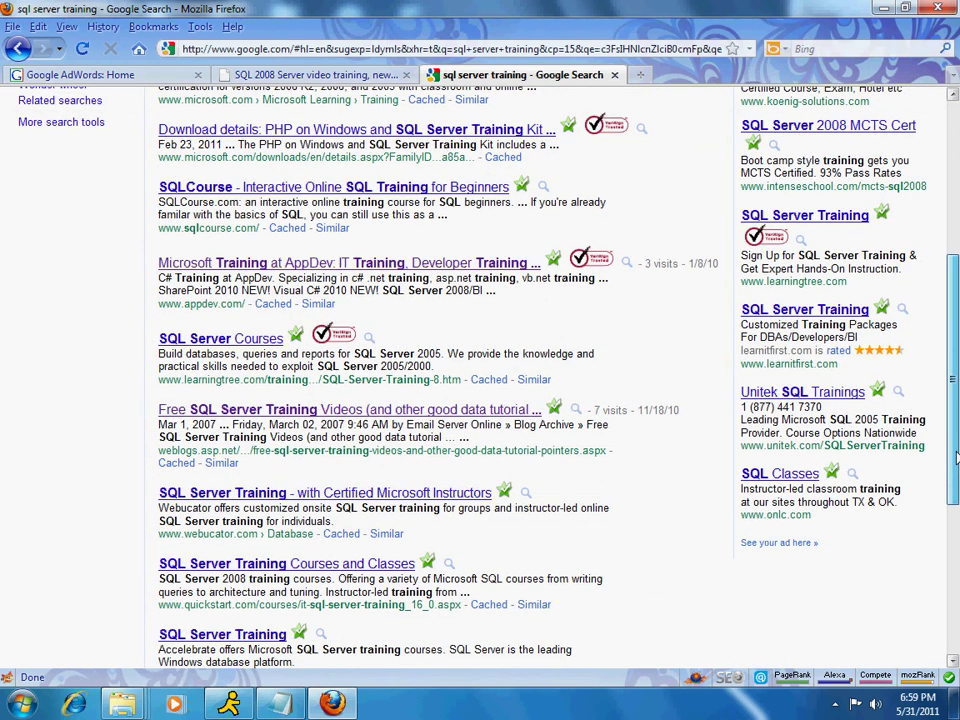
scroll(463, 271, "up", 6)
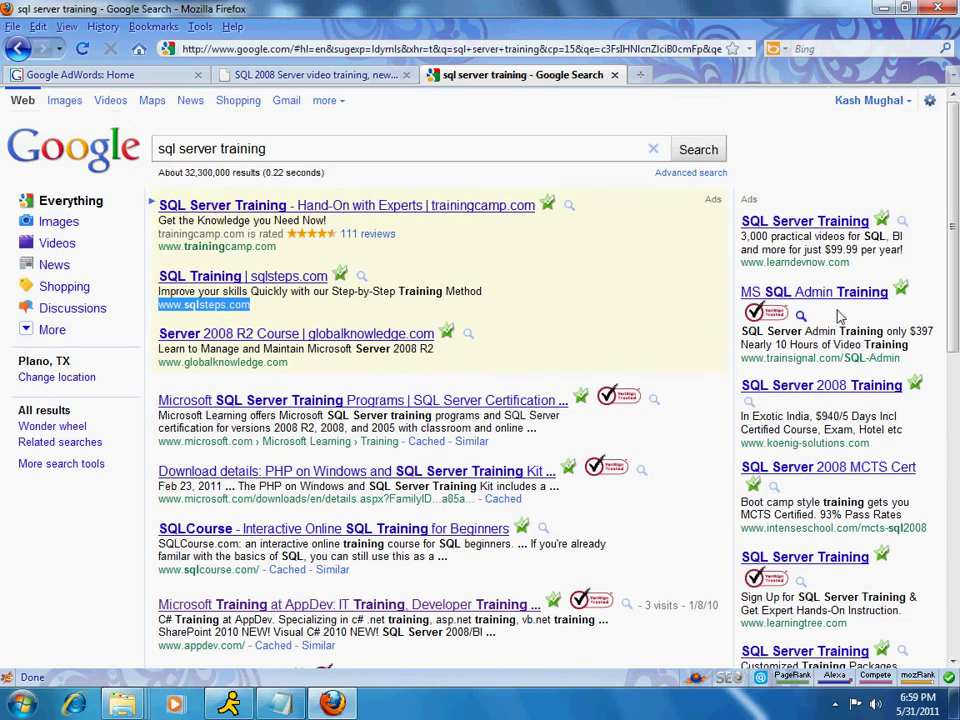
scroll(411, 553, "down", 3)
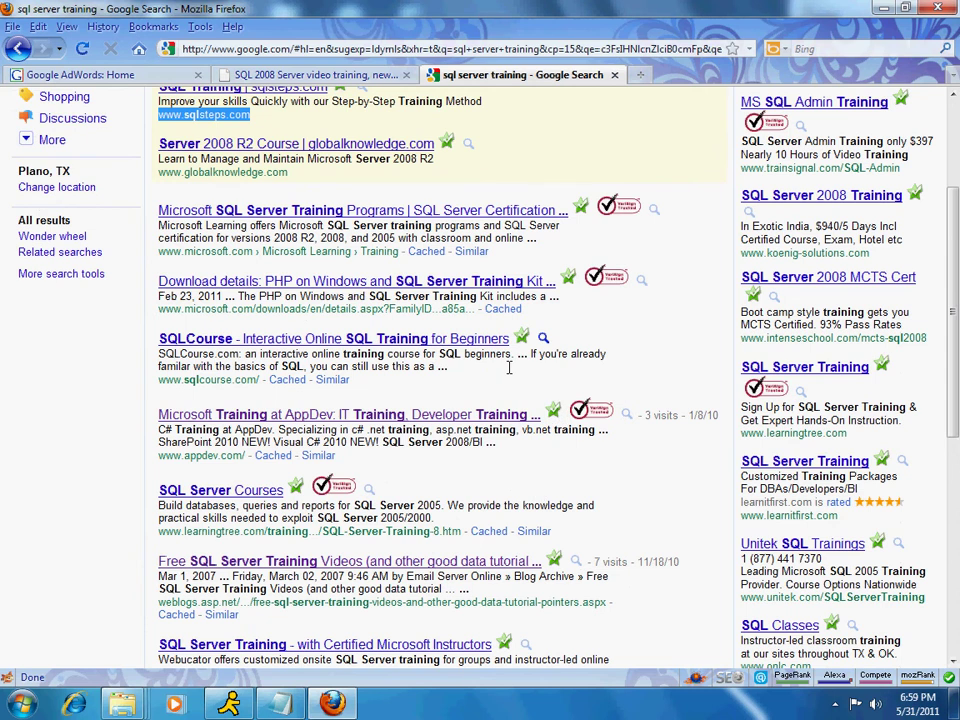
scroll(522, 350, "up", 2)
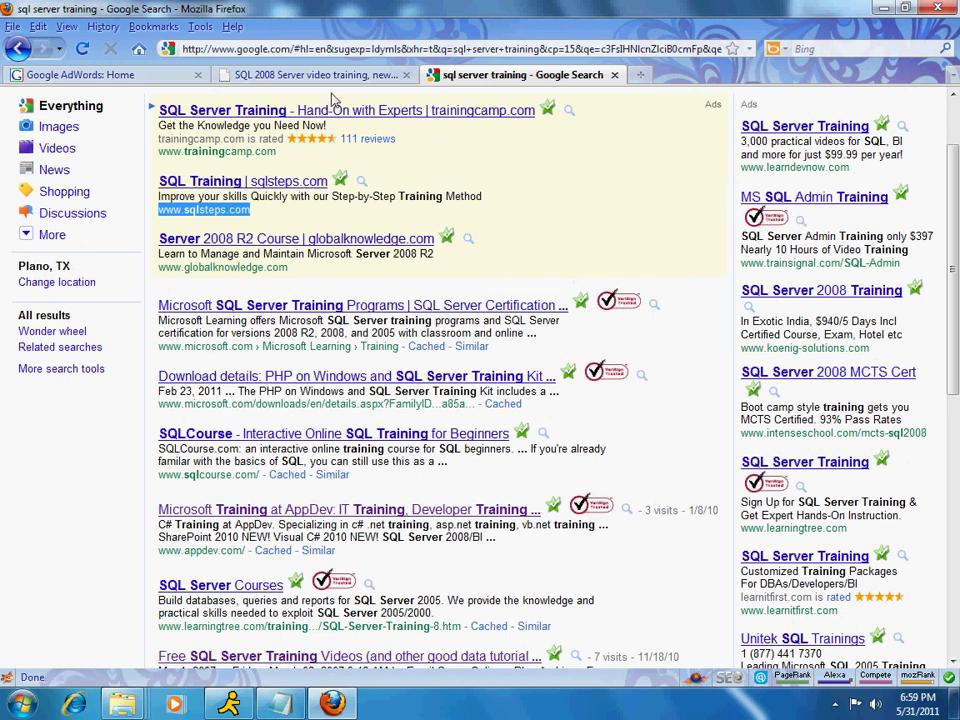
- Return to the AdWords home page and highlight the total impressions and total clicks in the account summary
left_click(148, 80)
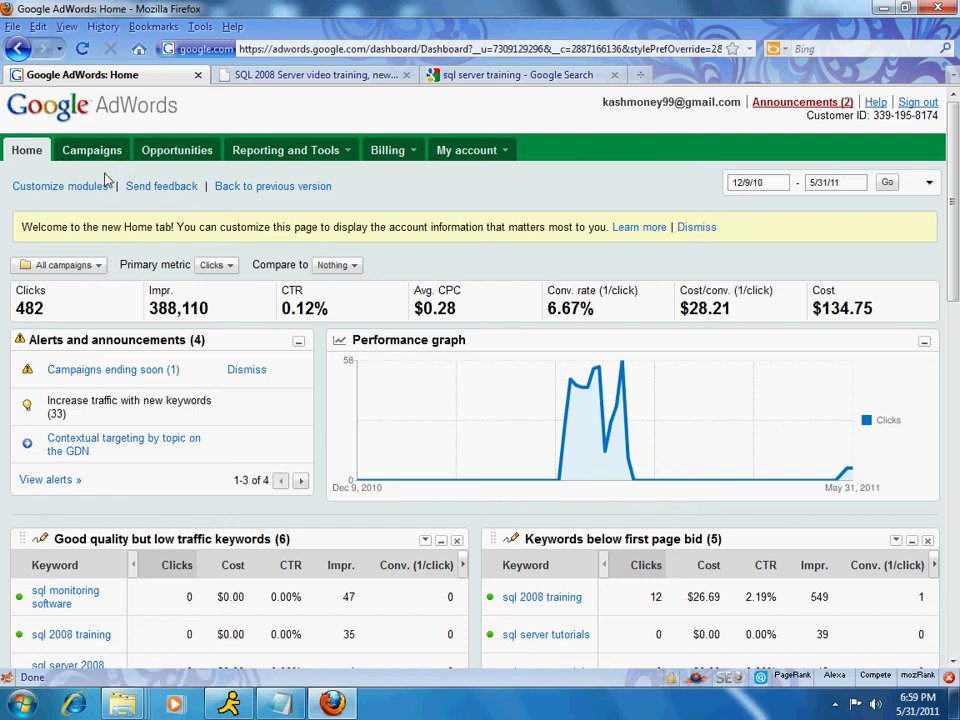
scroll(107, 178, "down", 2)
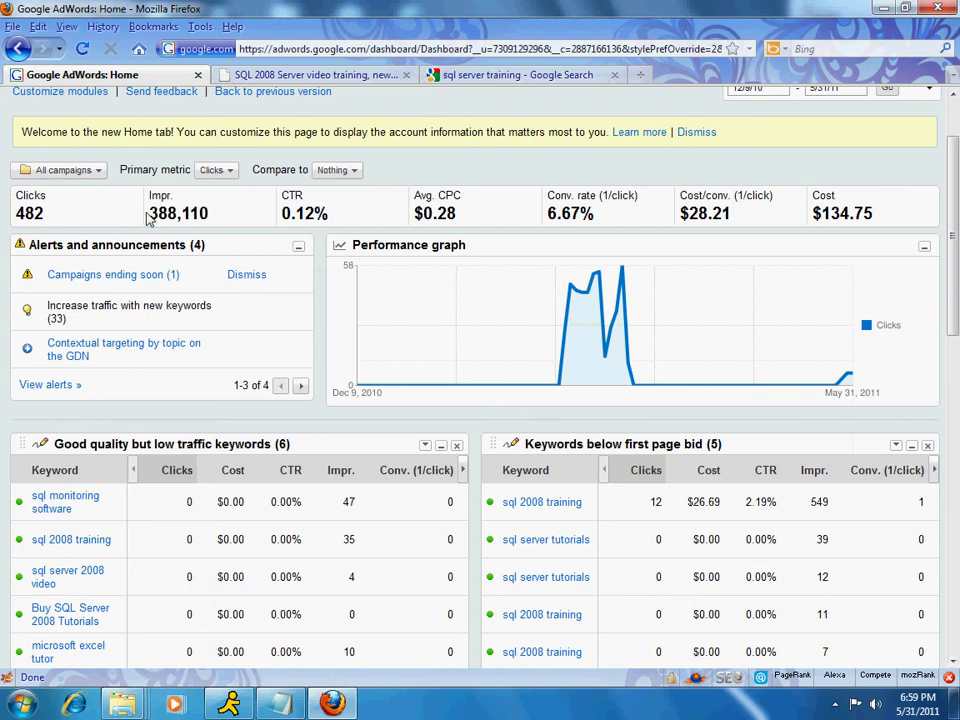
left_click_drag(149, 213, 225, 219)
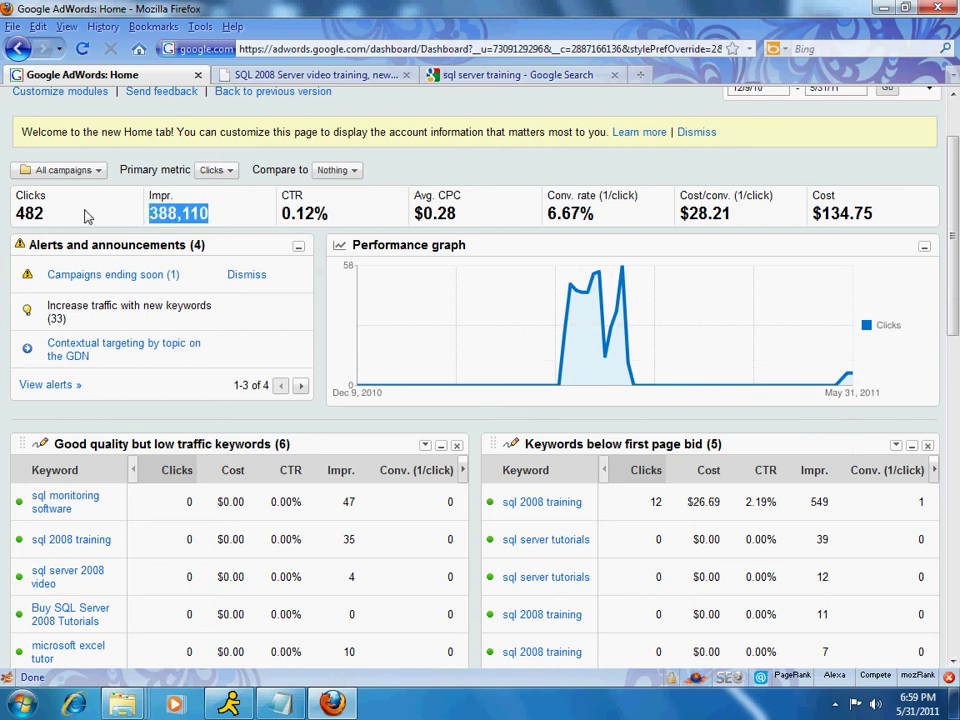
left_click_drag(62, 214, 16, 214)
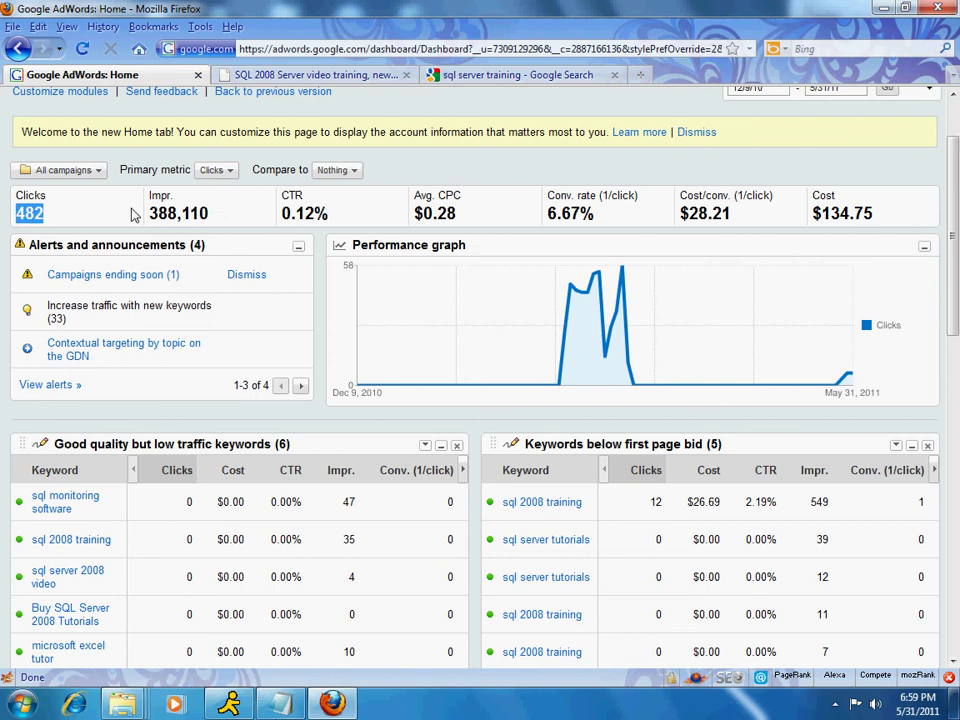
- Look through the home page modules, and open the campaigns overview to examine its alerts, performance graph and campaign list
scroll(133, 216, "down", 8)
scroll(133, 216, "down", 5)
scroll(133, 214, "up", 14)
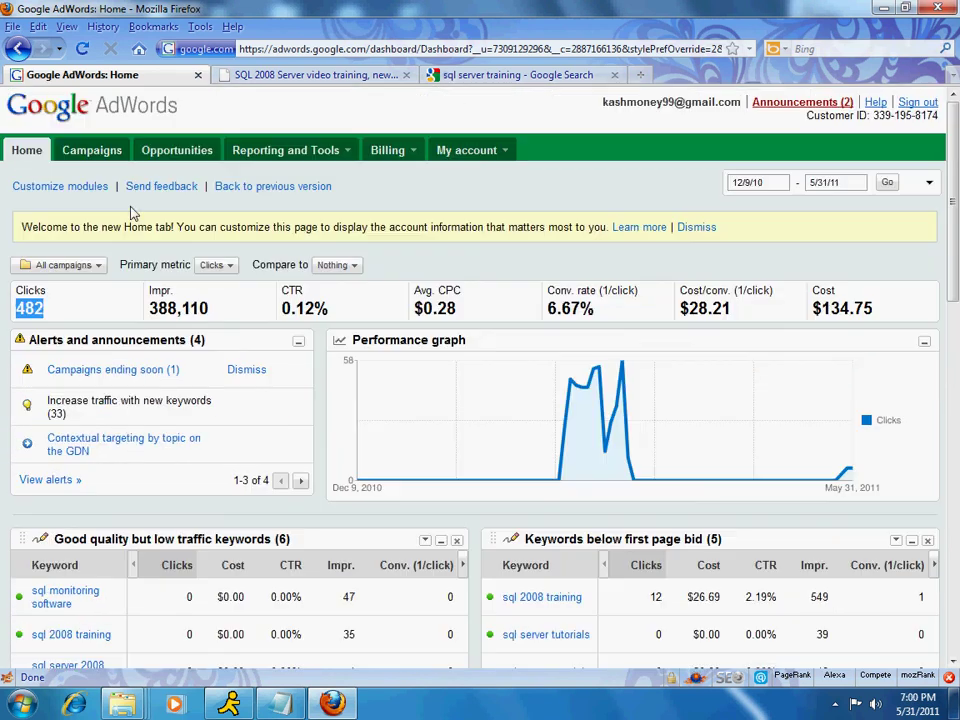
left_click(94, 152)
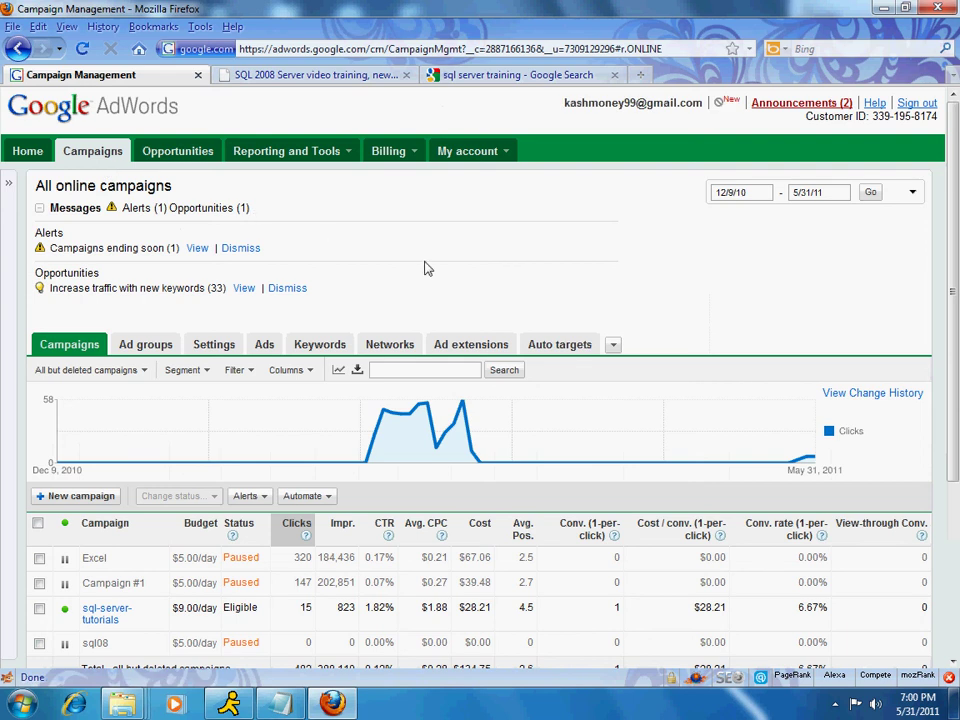
scroll(424, 268, "down", 3)
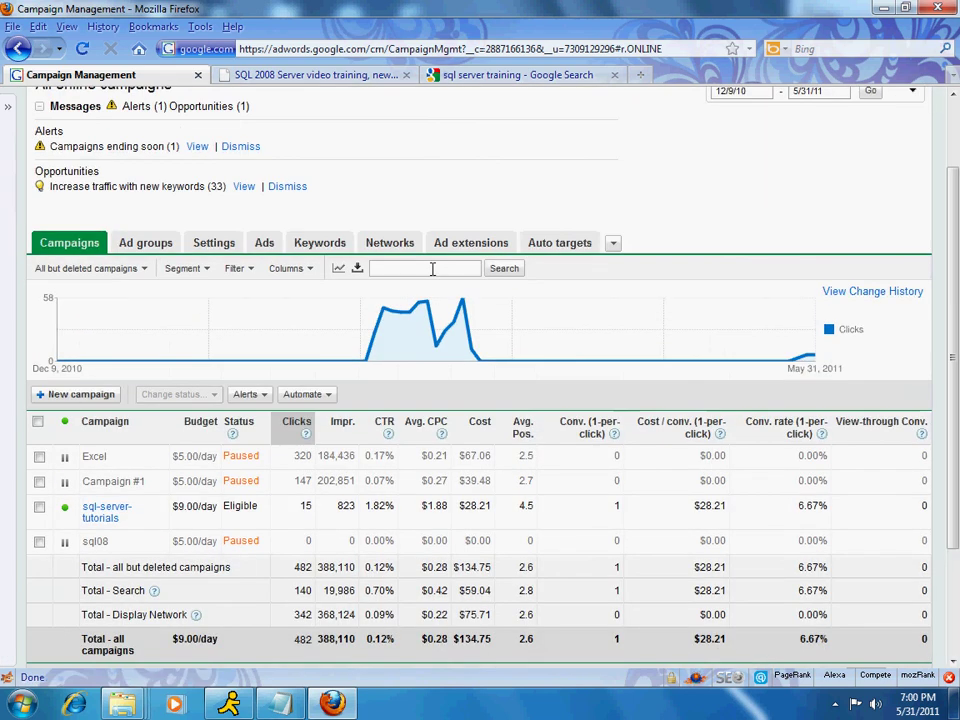
scroll(424, 268, "up", 3)
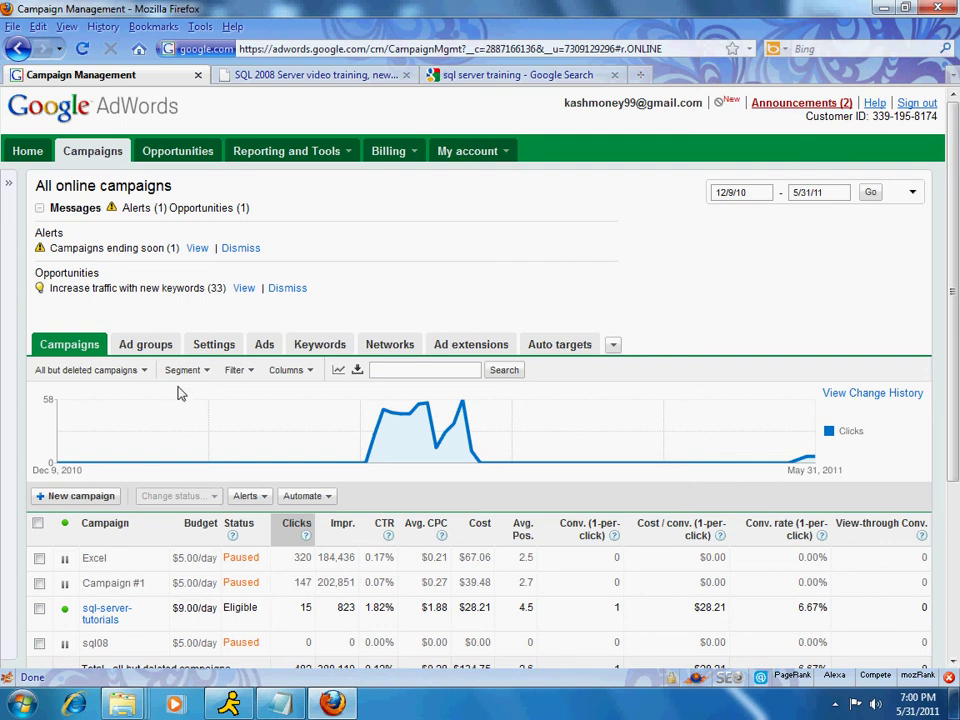
scroll(178, 392, "down", 2)
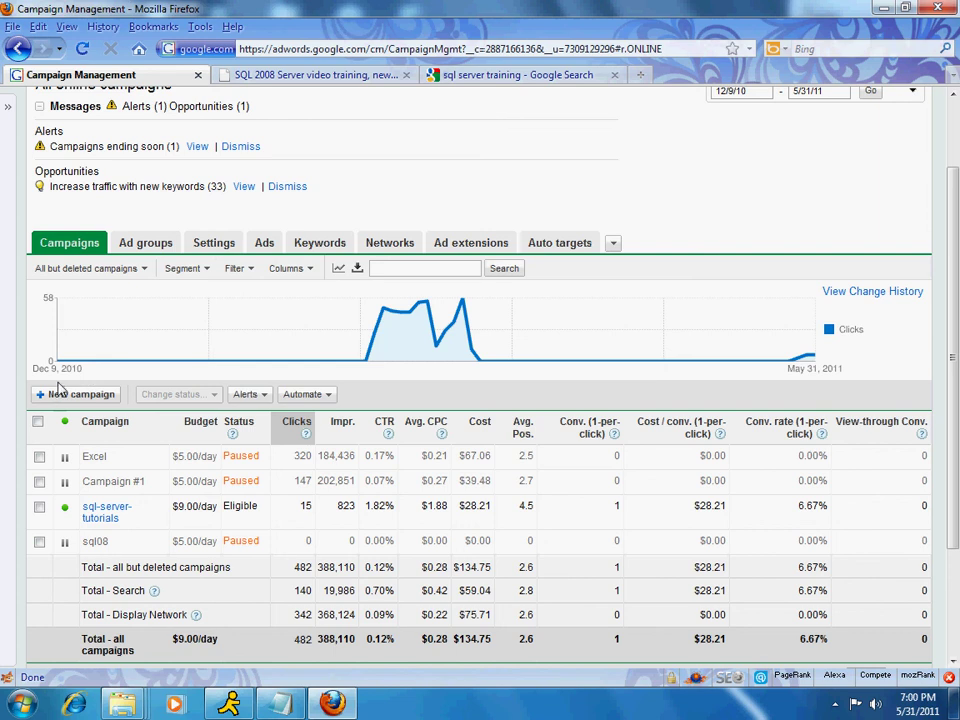
scroll(58, 392, "down", 2)
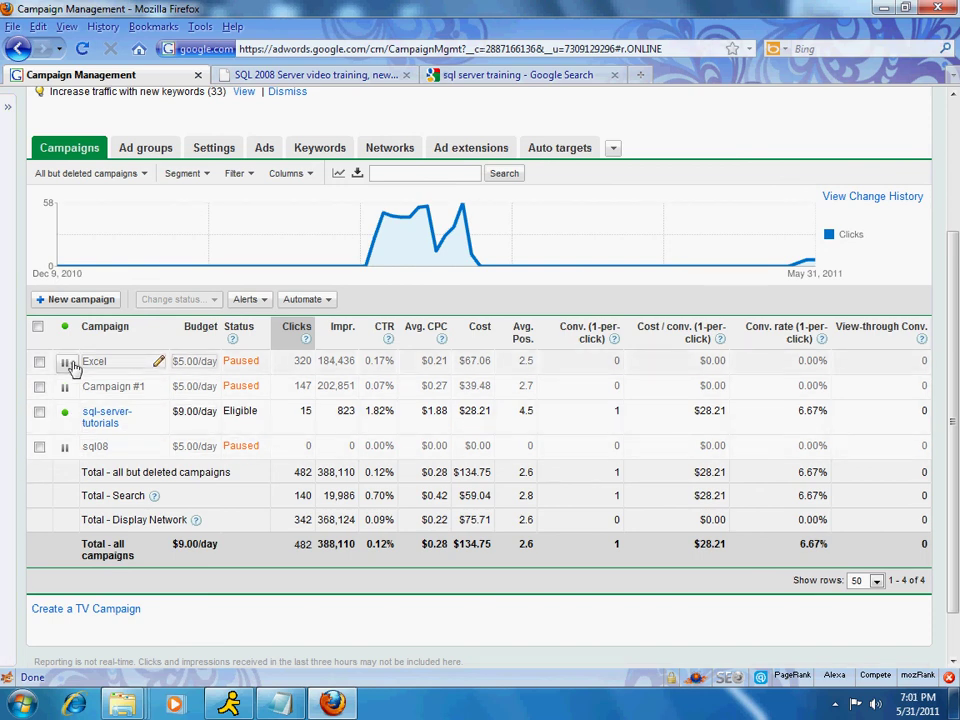
- Select the sql-server-tutorials campaign and highlight its clicks, impressions and click-through rate
left_click(38, 414)
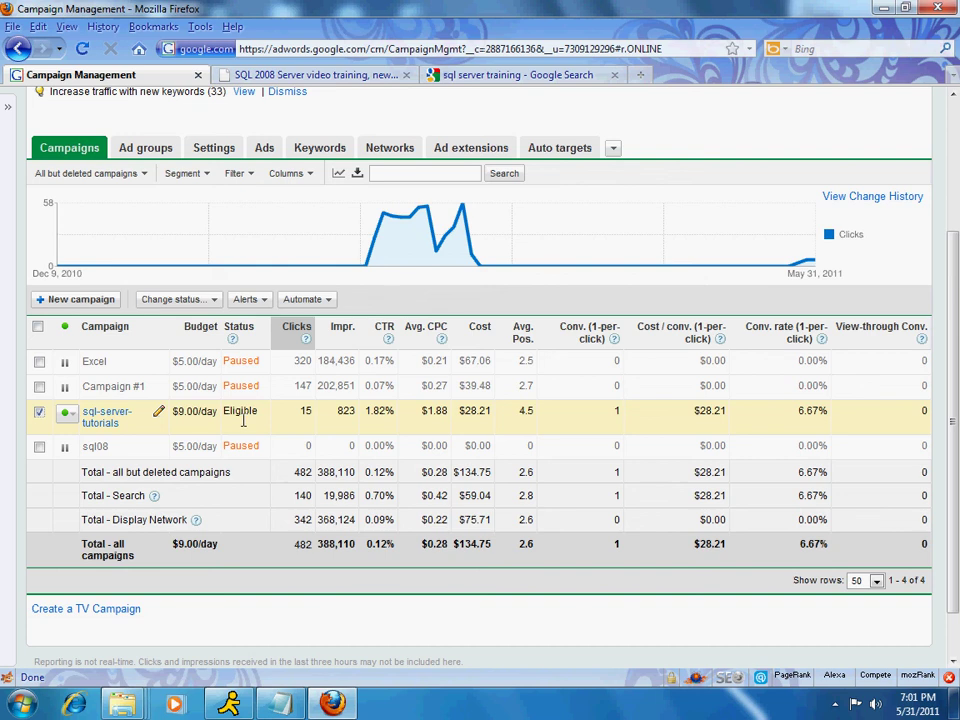
double_click(304, 412)
double_click(344, 412)
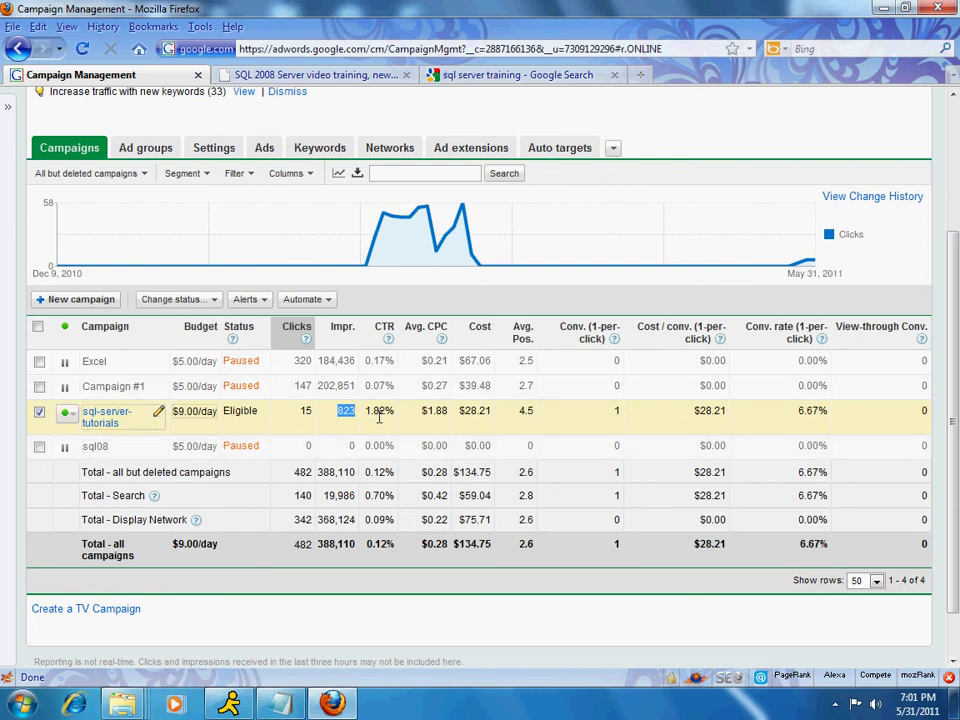
double_click(306, 411)
double_click(345, 411)
left_click_drag(365, 411, 390, 413)
left_click(378, 427)
double_click(374, 421)
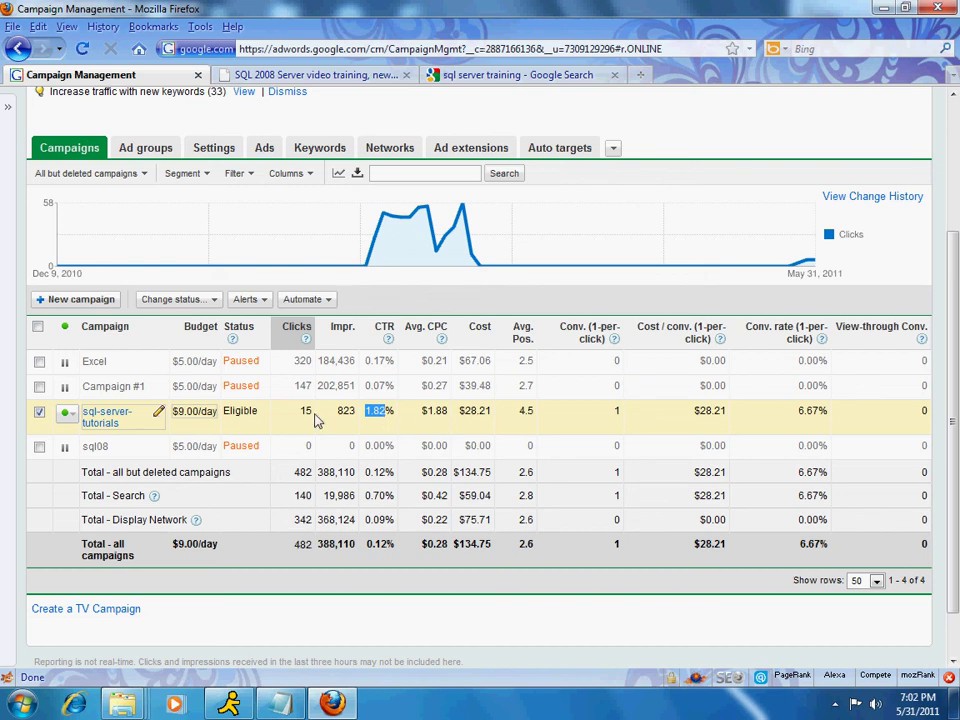
- Switch the selection to the Excel campaign and highlight its click-through rate and average cost per click
left_click(40, 413)
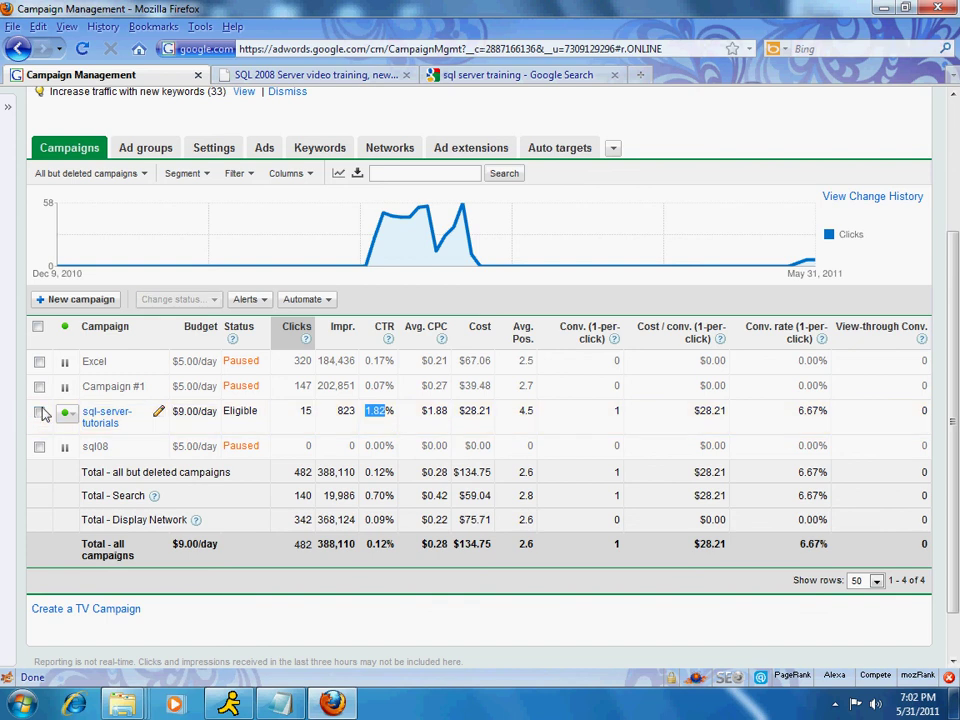
left_click(39, 363)
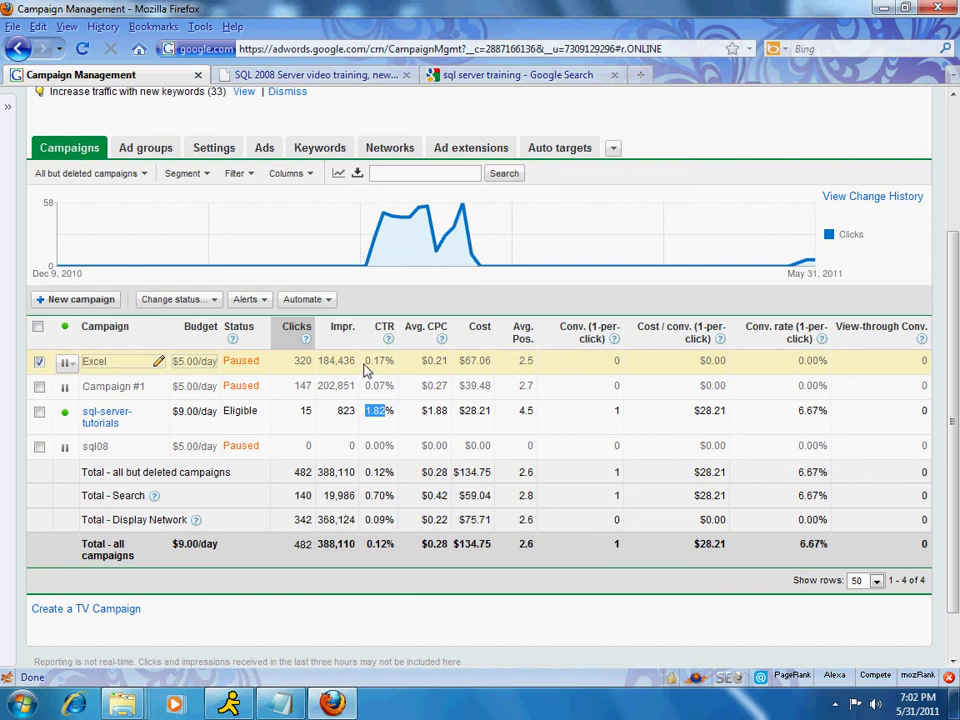
left_click_drag(365, 361, 399, 370)
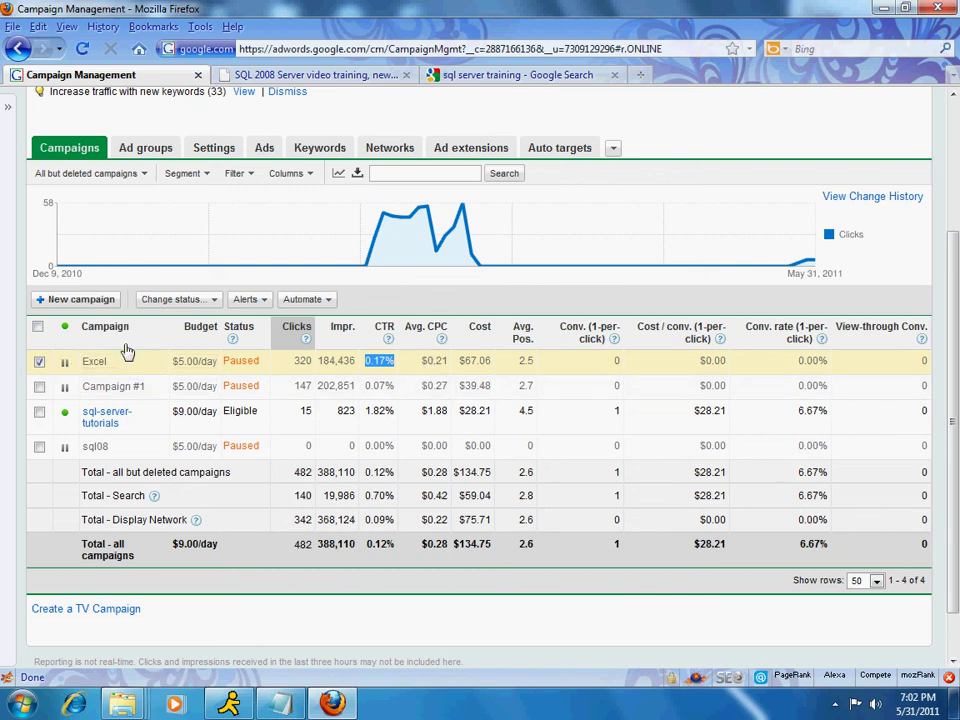
left_click_drag(420, 364, 452, 368)
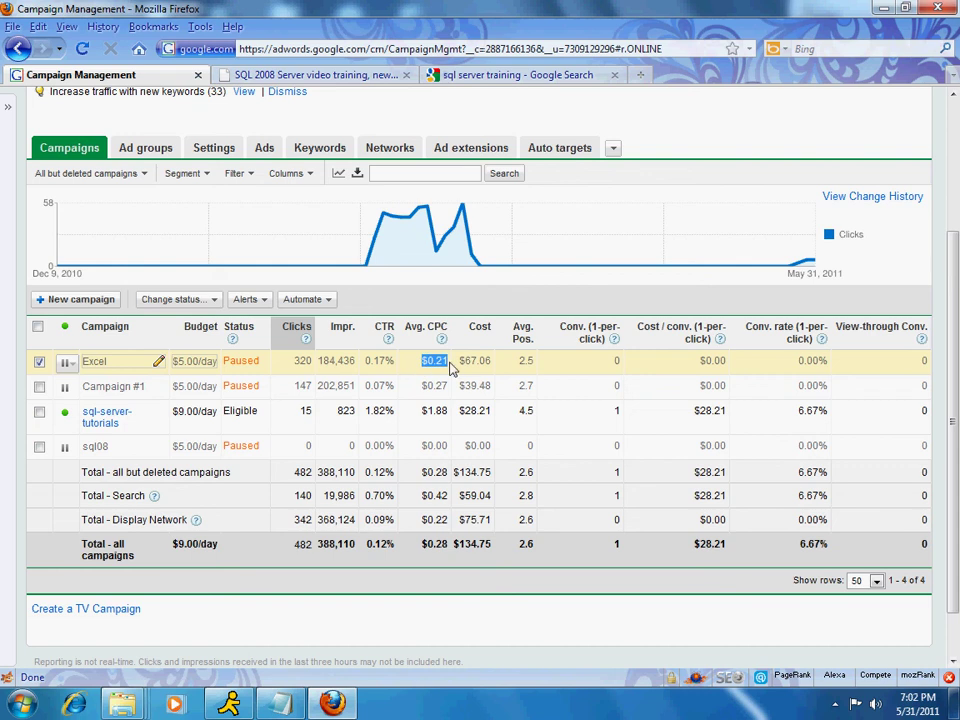
- Switch the selection back to the sql-server-tutorials campaign and highlight its clicks, total cost and conversions
left_click(41, 413)
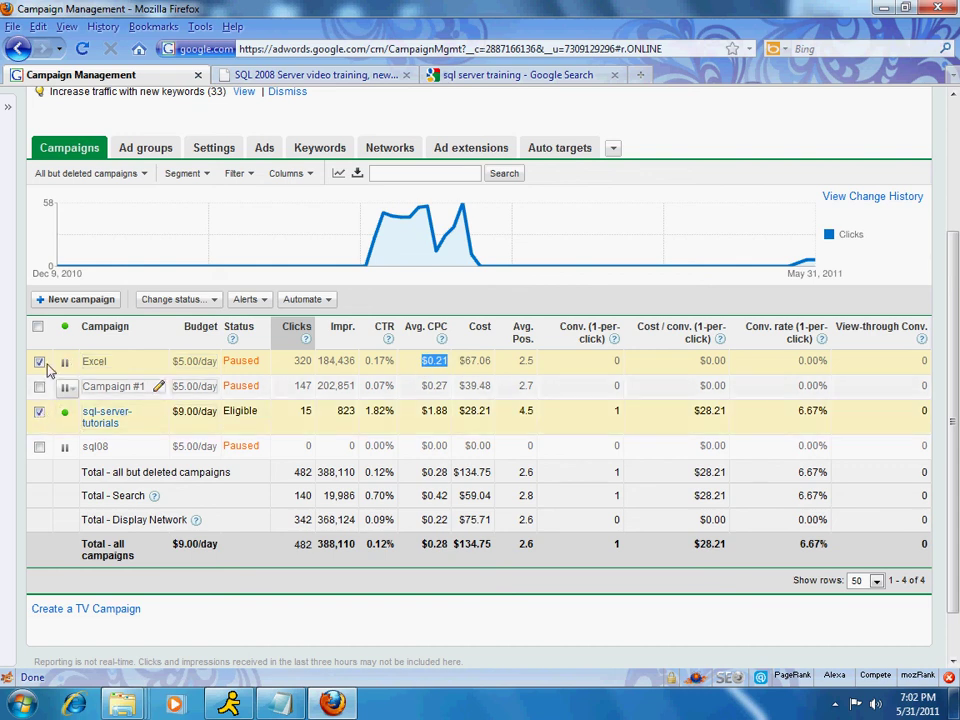
left_click(40, 363)
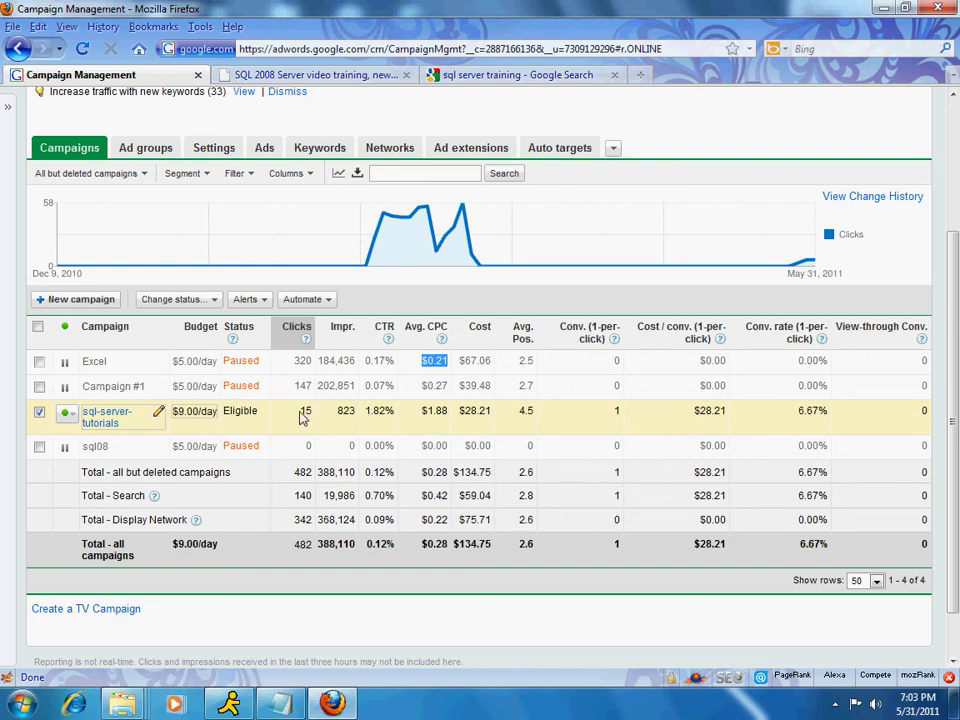
left_click_drag(300, 414, 317, 418)
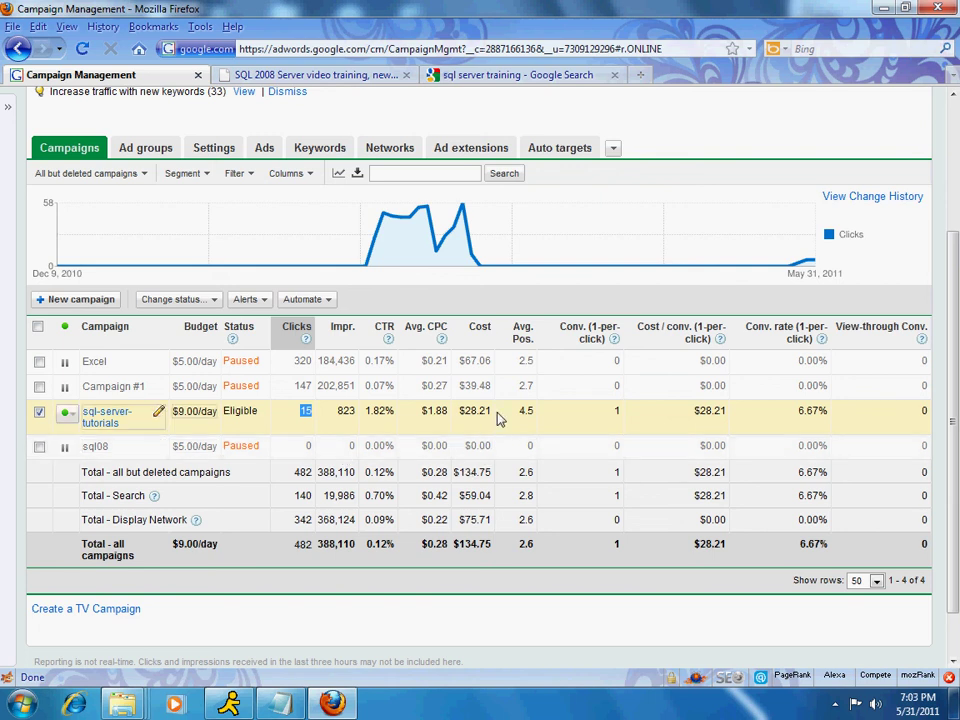
left_click_drag(494, 419, 461, 423)
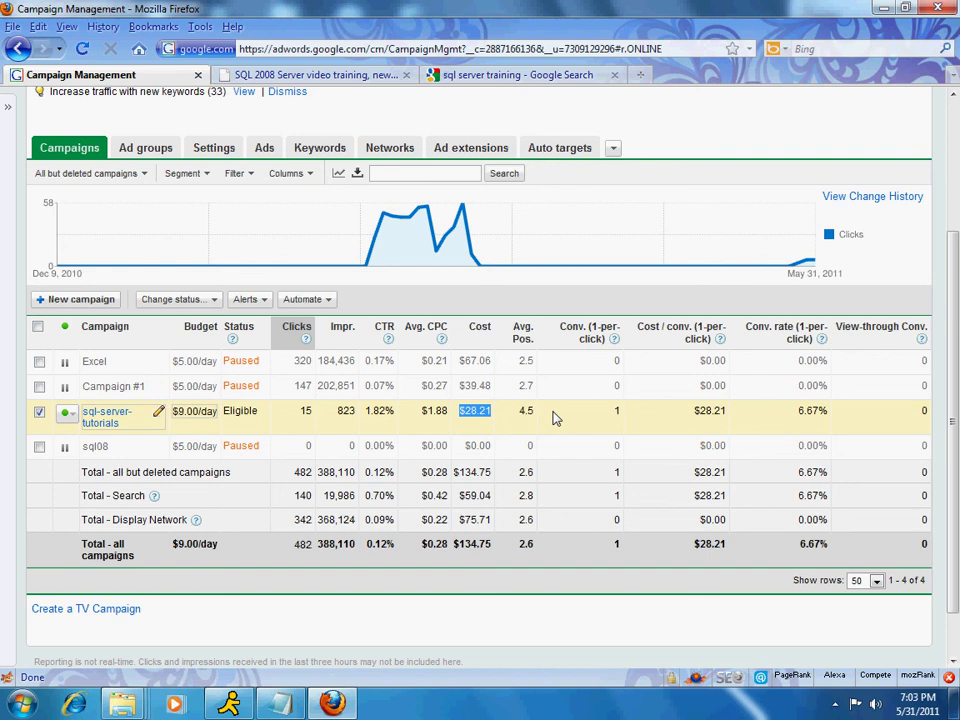
double_click(618, 411)
left_click_drag(459, 418, 497, 416)
left_click(617, 419)
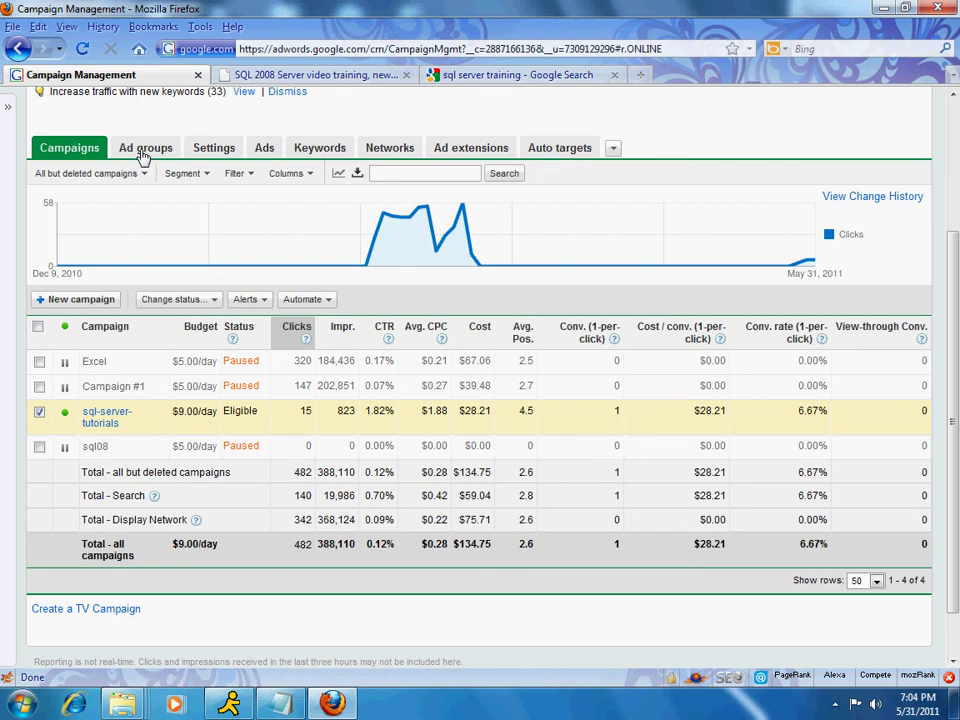
- Filter the campaign list with the saved filter "All enabled campaigns"
left_click(240, 174)
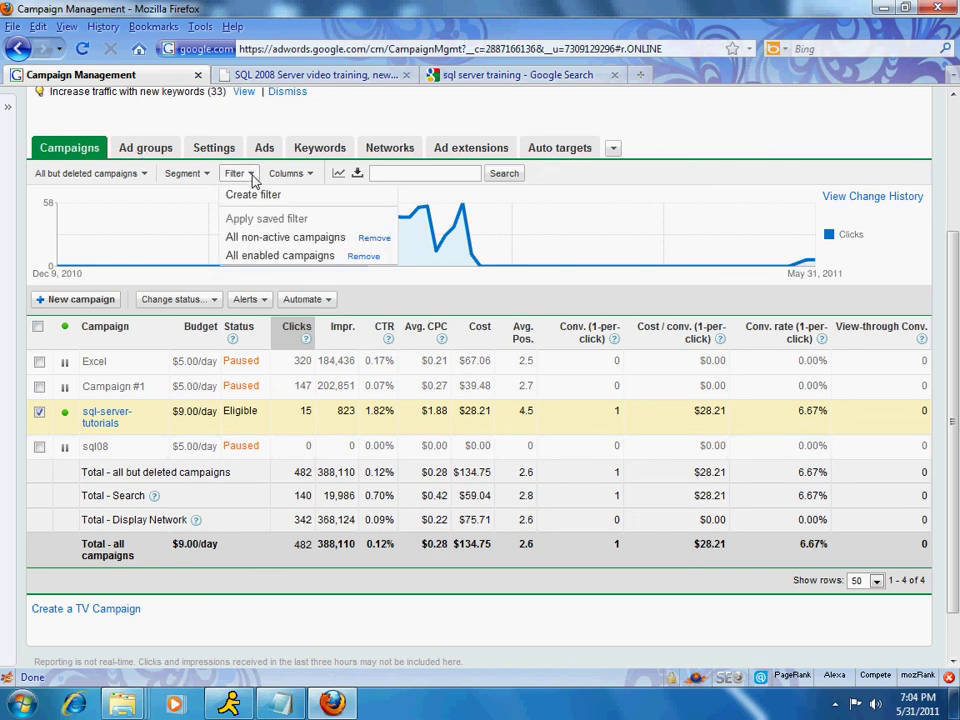
left_click(270, 257)
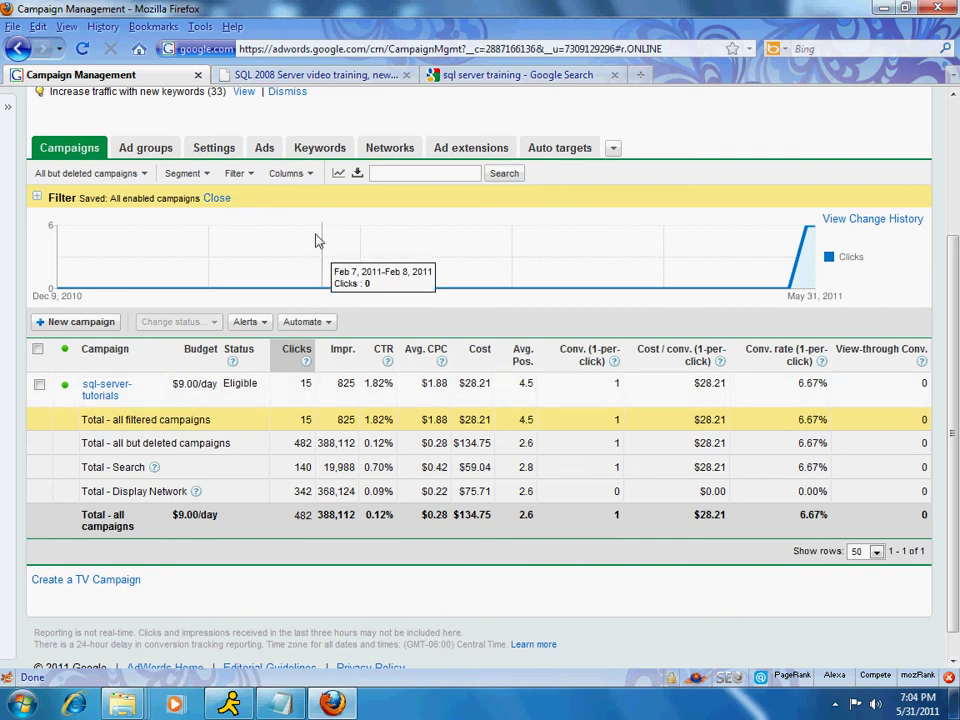
- Review the column options available for the campaign table and close them without saving
left_click(310, 174)
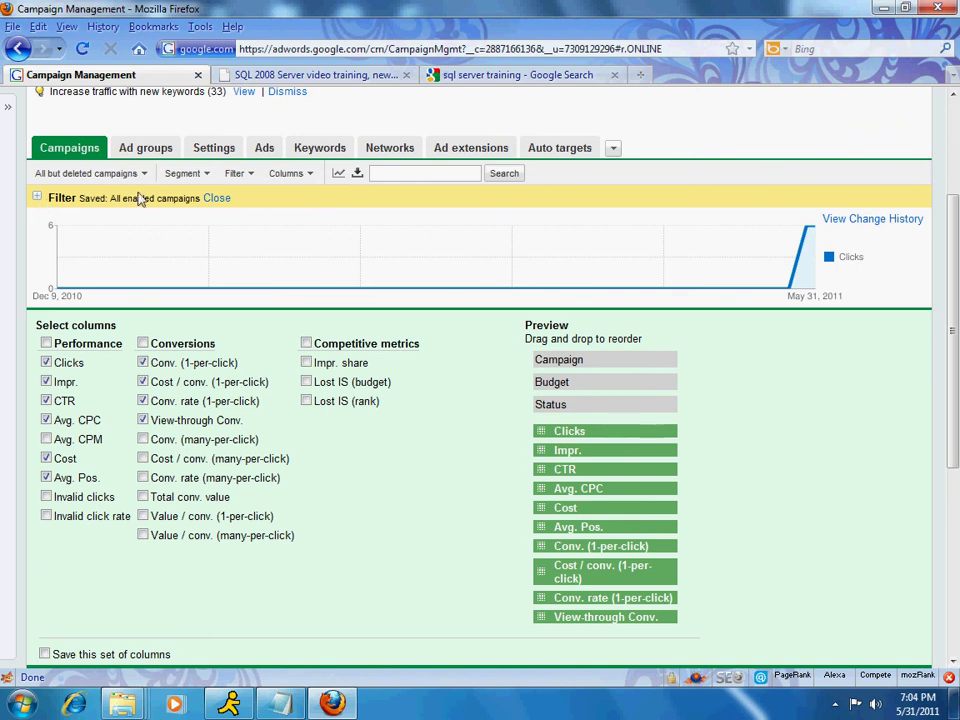
left_click(37, 198)
left_click(40, 200)
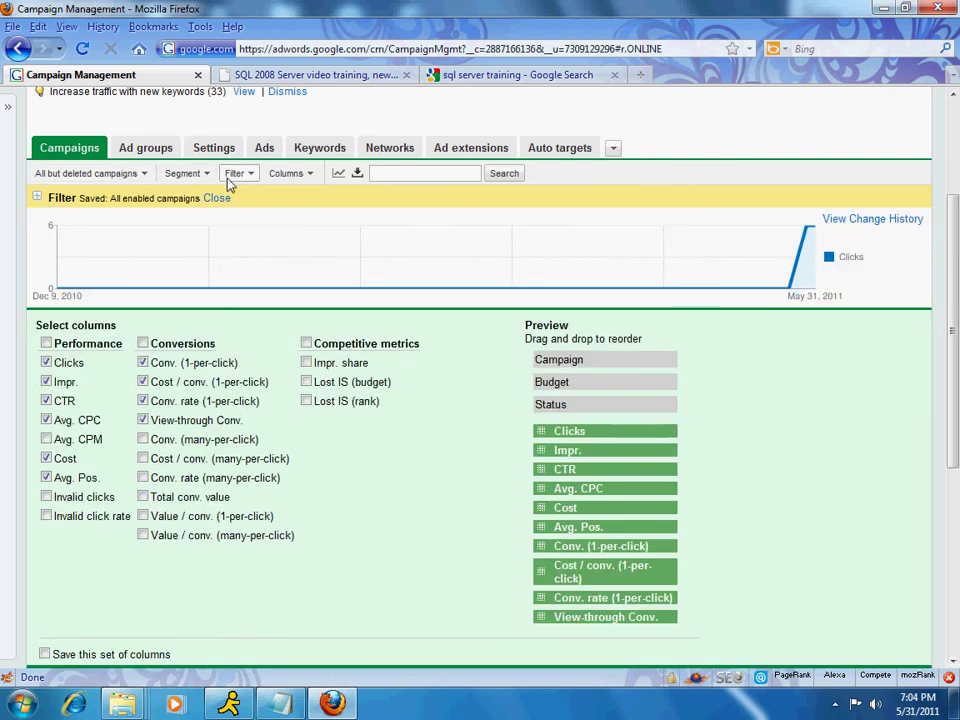
middle_click(403, 310)
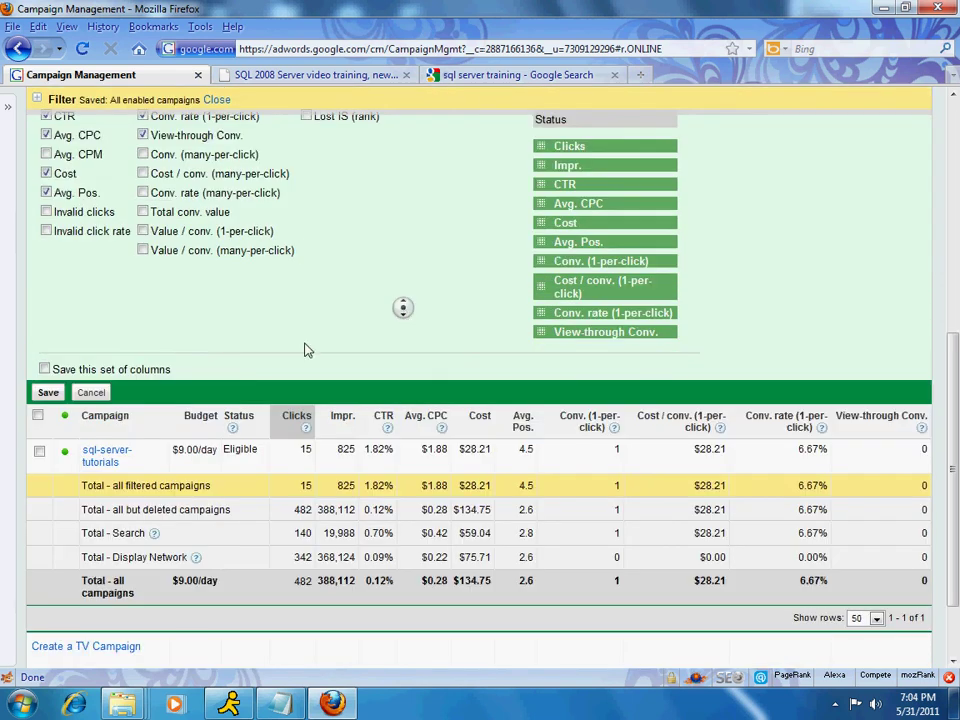
scroll(403, 310, "down", 2)
left_click(89, 306)
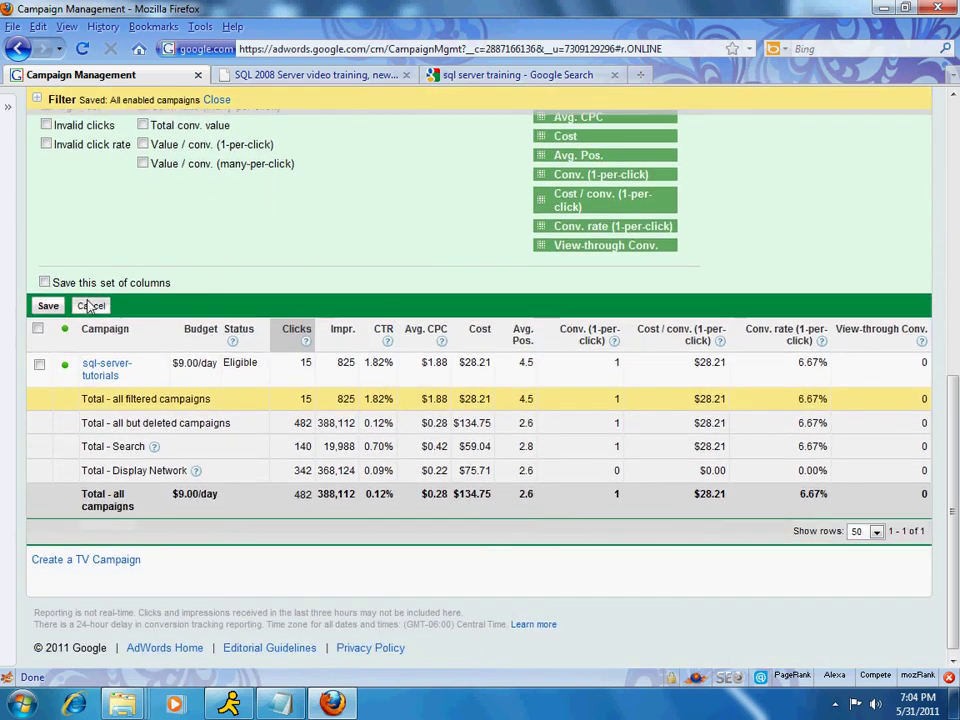
scroll(285, 336, "up", 2)
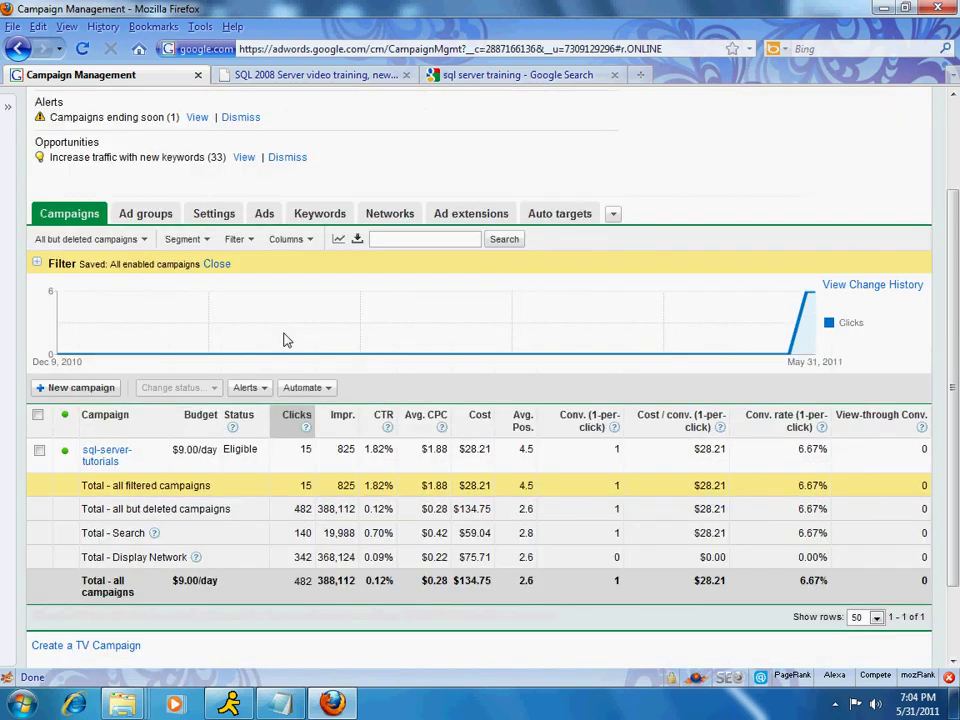
- Open the list of ad groups across all online campaigns and examine its table
scroll(285, 340, "up", 2)
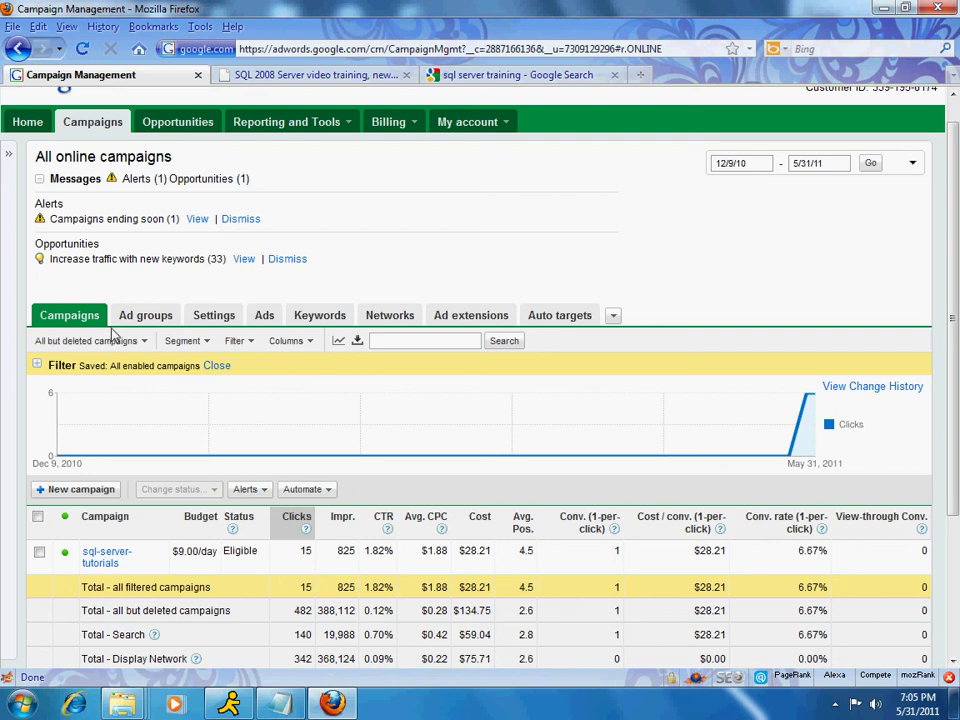
left_click(163, 318)
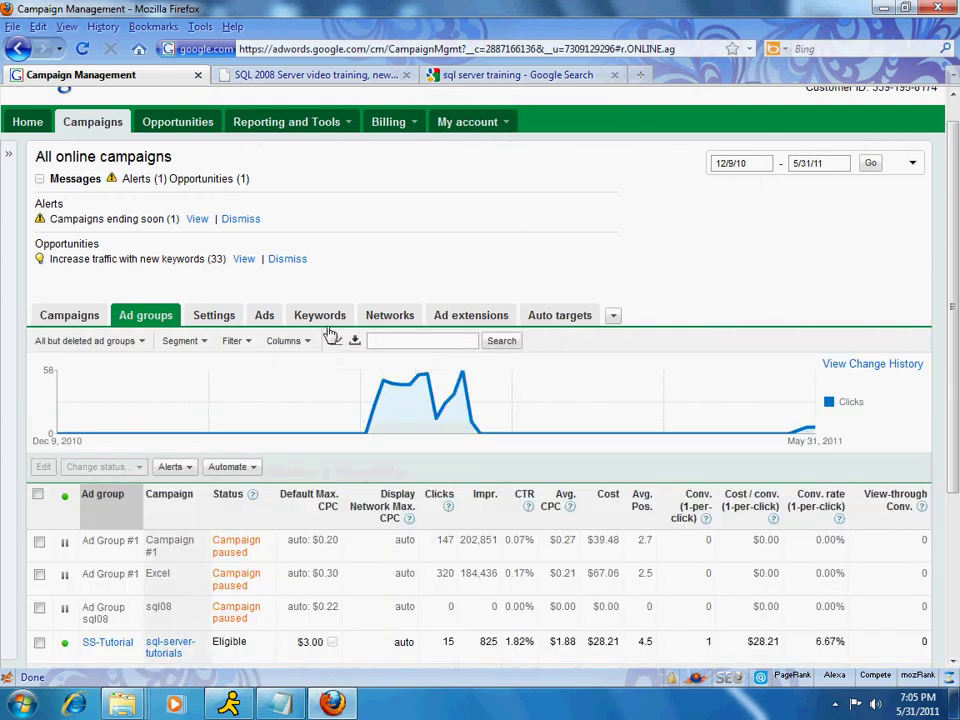
scroll(326, 302, "down", 2)
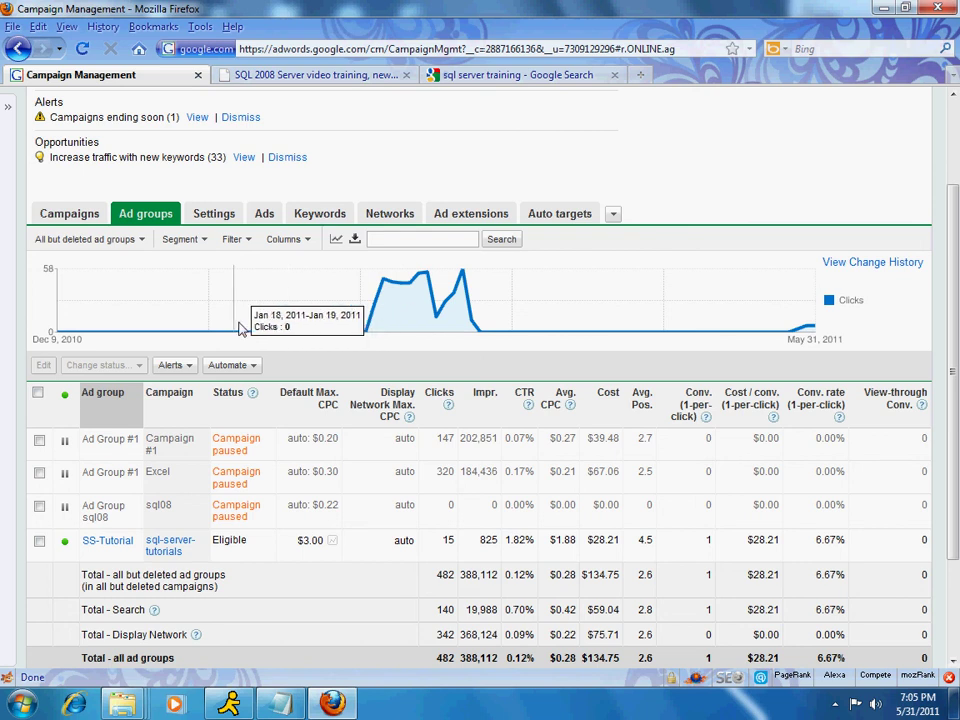
scroll(242, 330, "down", 2)
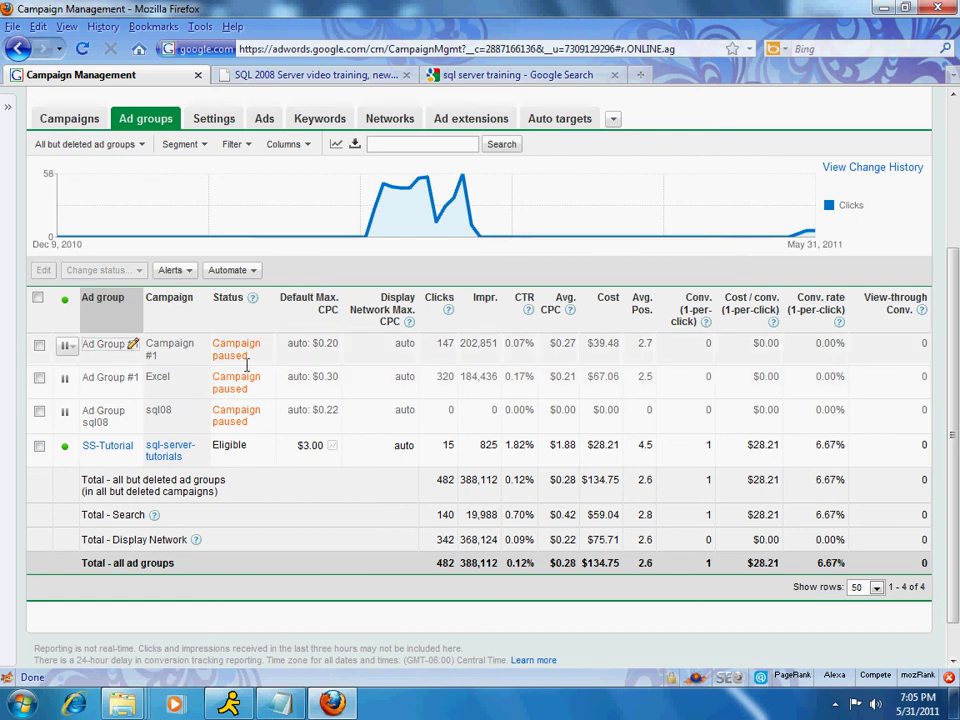
- View the status options of Campaign #1's ad group, close them, and highlight the status of the SS-Tutorial ad group
left_click(70, 346)
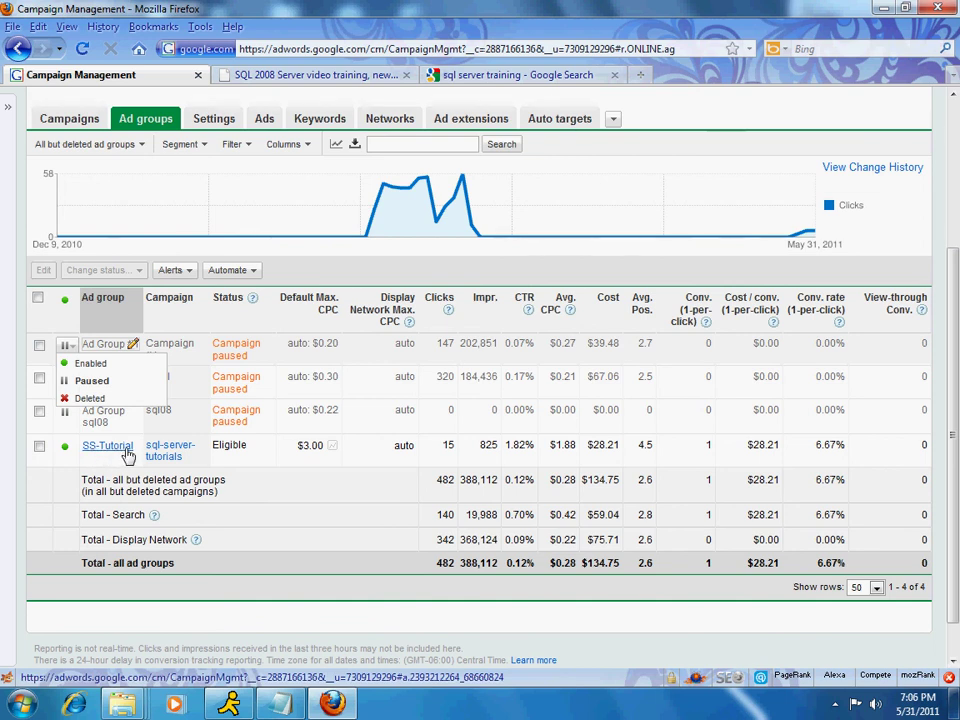
left_click(295, 267)
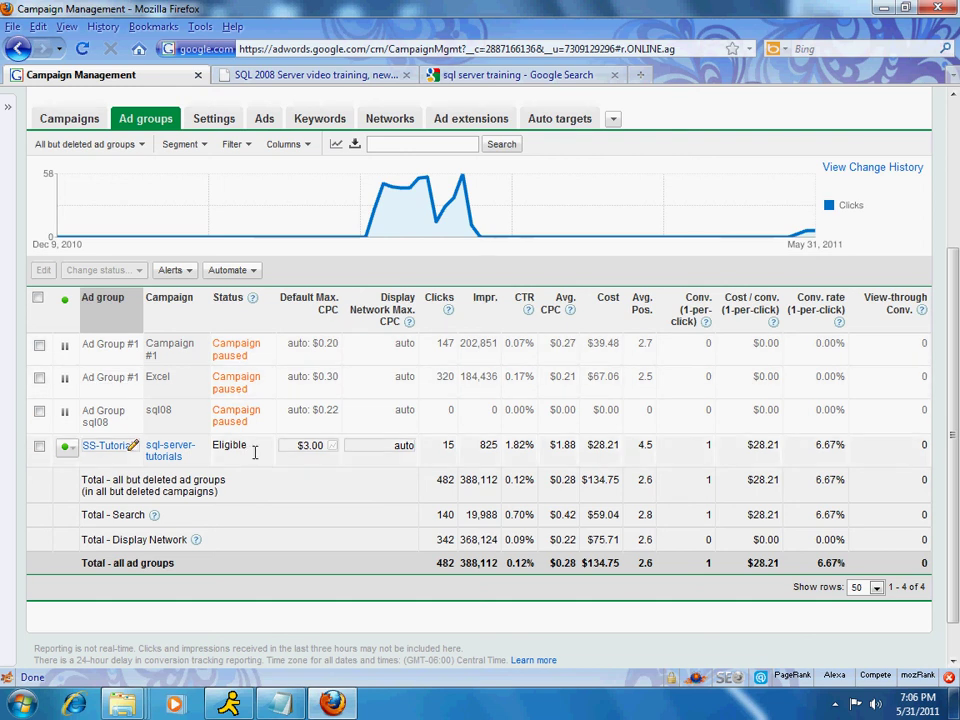
left_click_drag(257, 450, 222, 453)
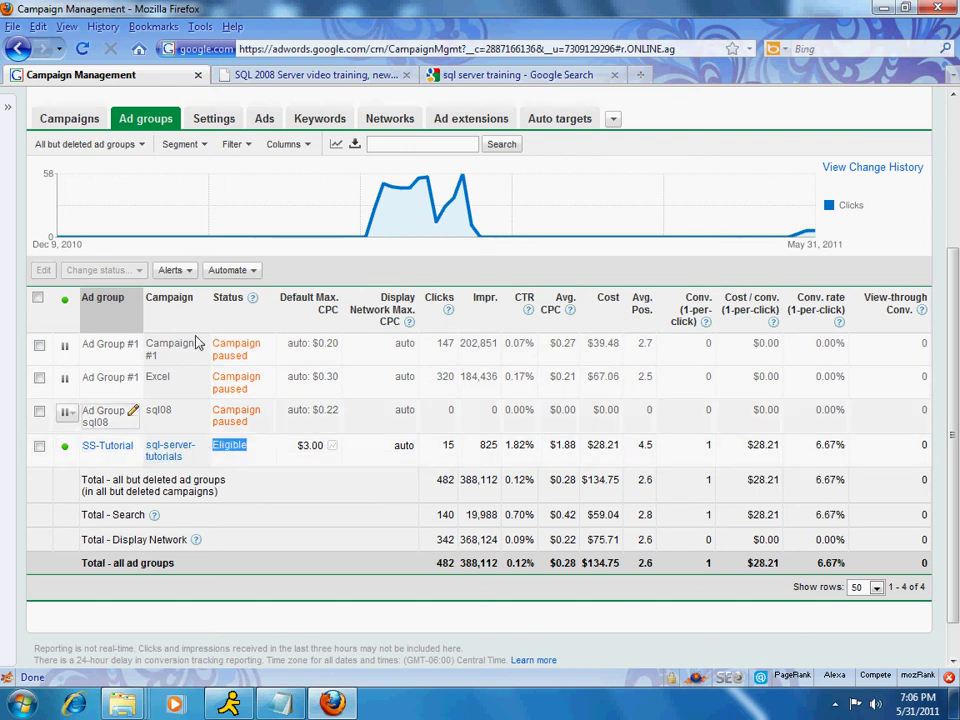
- Sort the ad groups by campaign and apply the saved filter "All enabled ad groups"
left_click(187, 296)
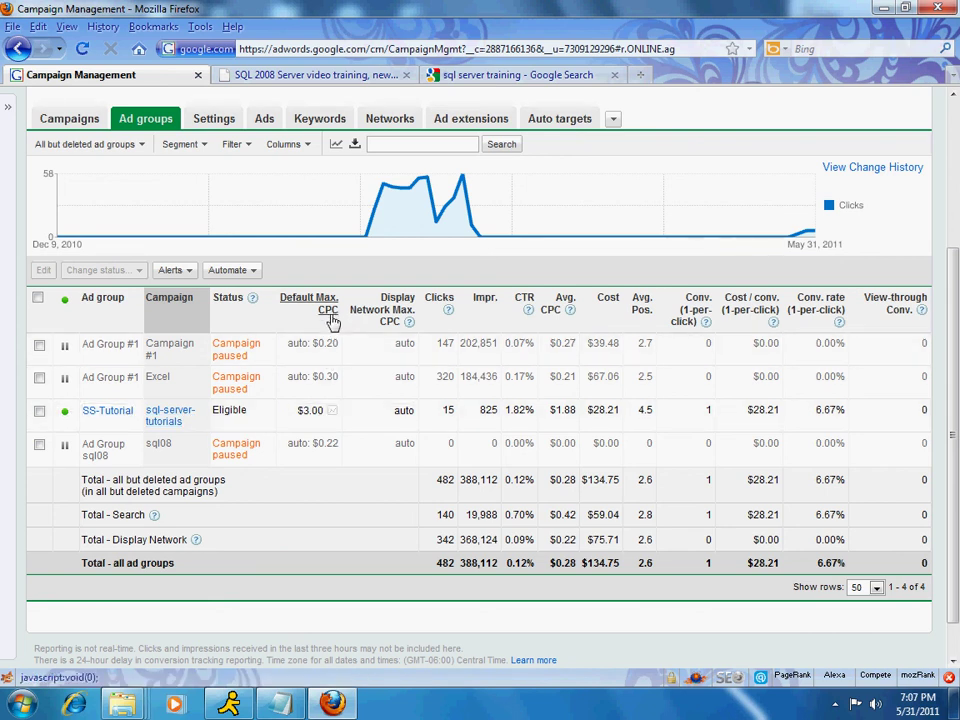
mouse_move(311, 426)
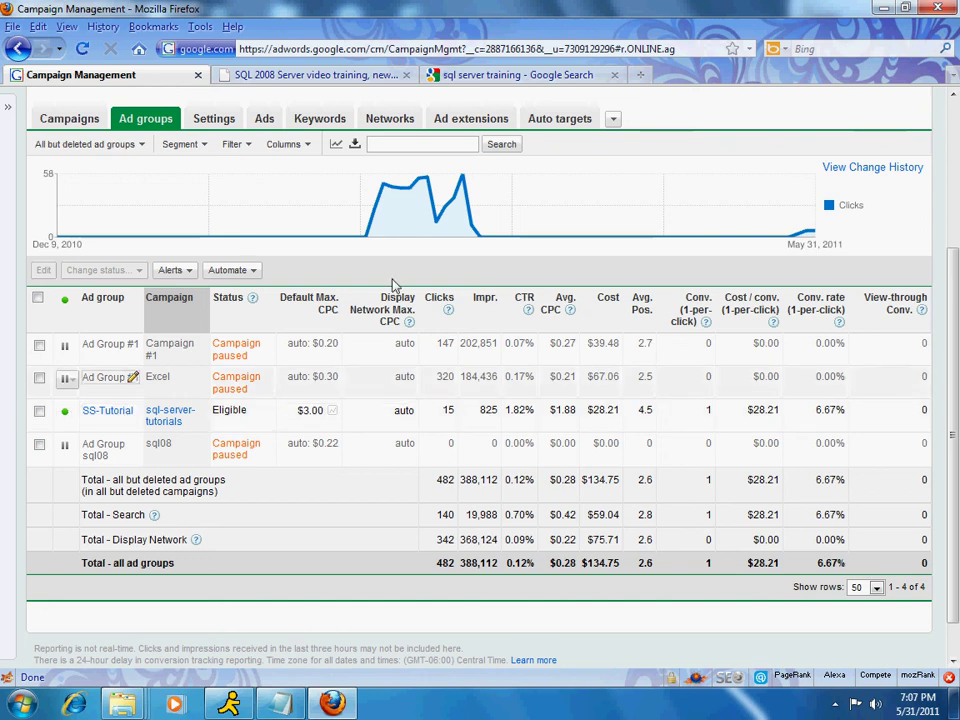
left_click(247, 149)
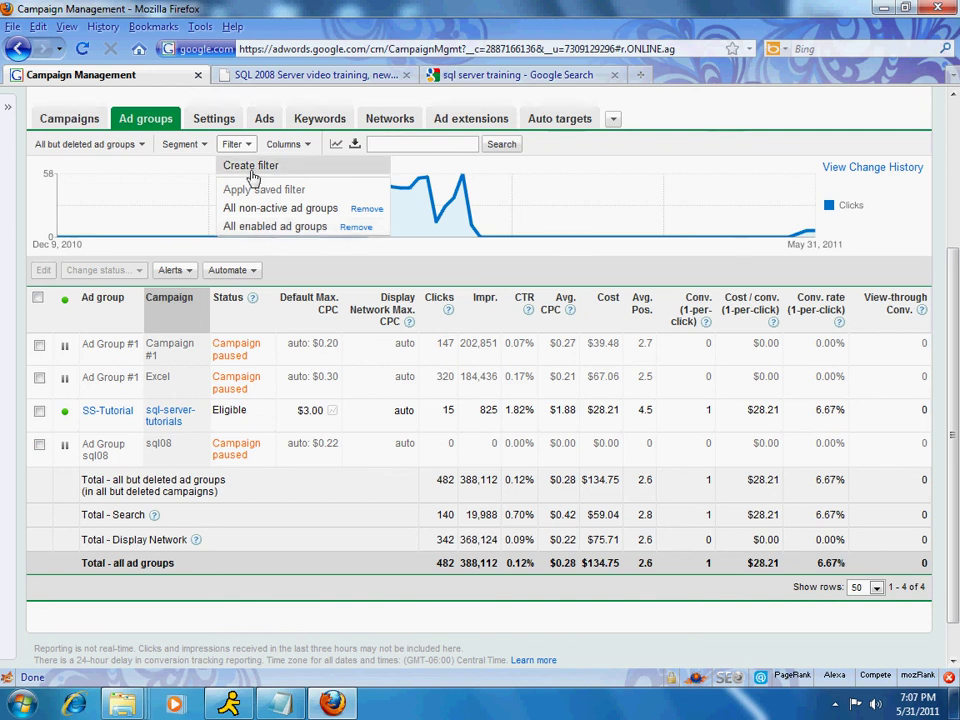
left_click(264, 229)
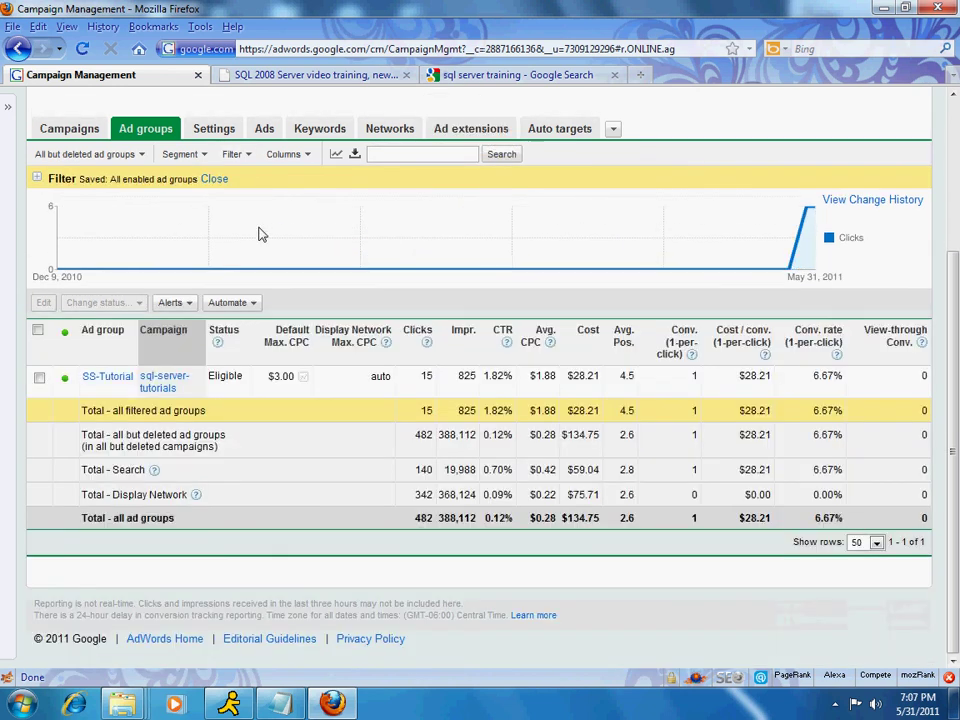